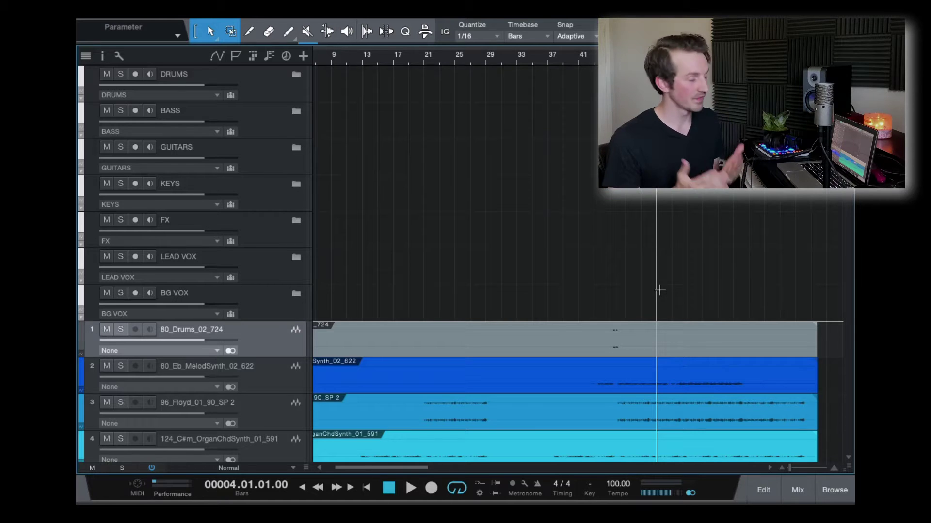
In the mixer, select the bus channels from DRUMS through BG VOX
left_click(798, 492)
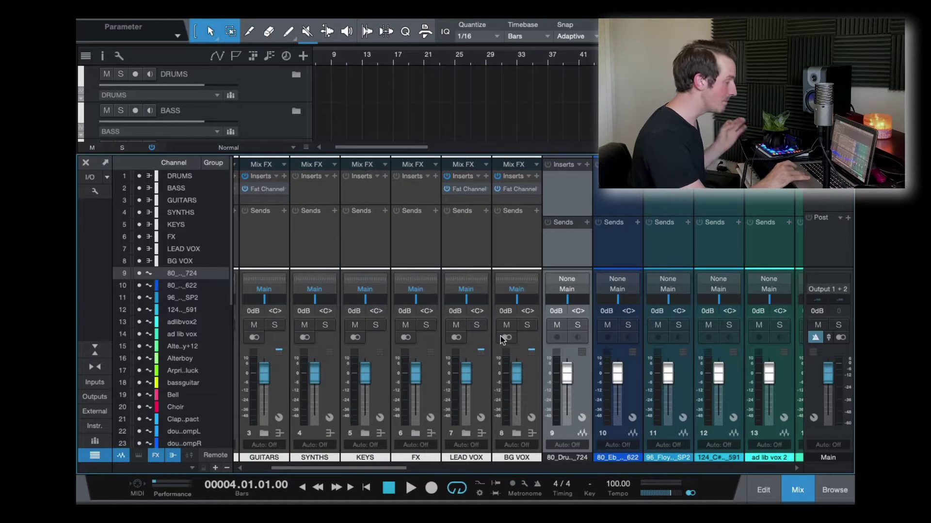
scroll(276, 242, "left", 2)
left_click(275, 241)
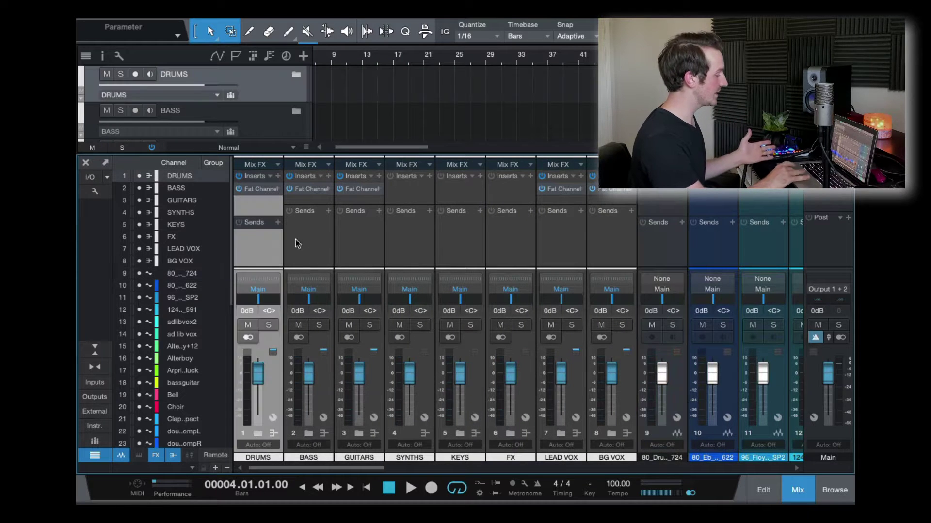
left_click(612, 252, "shift")
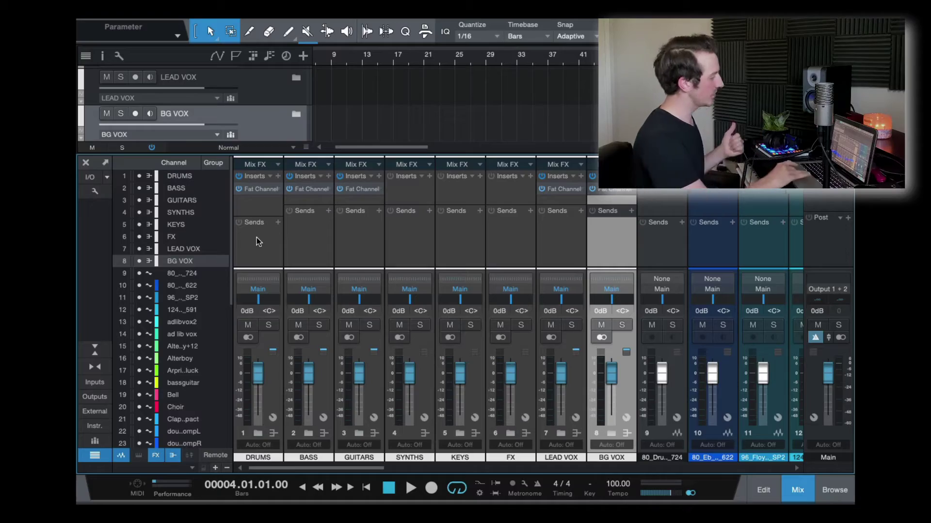
left_click(86, 164)
scroll(516, 333, "down", 15)
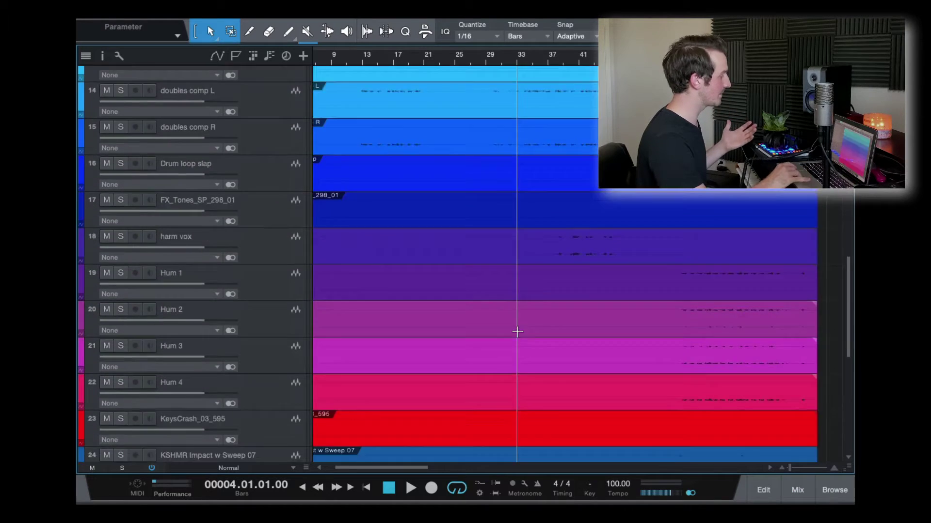
scroll(517, 332, "up", 15)
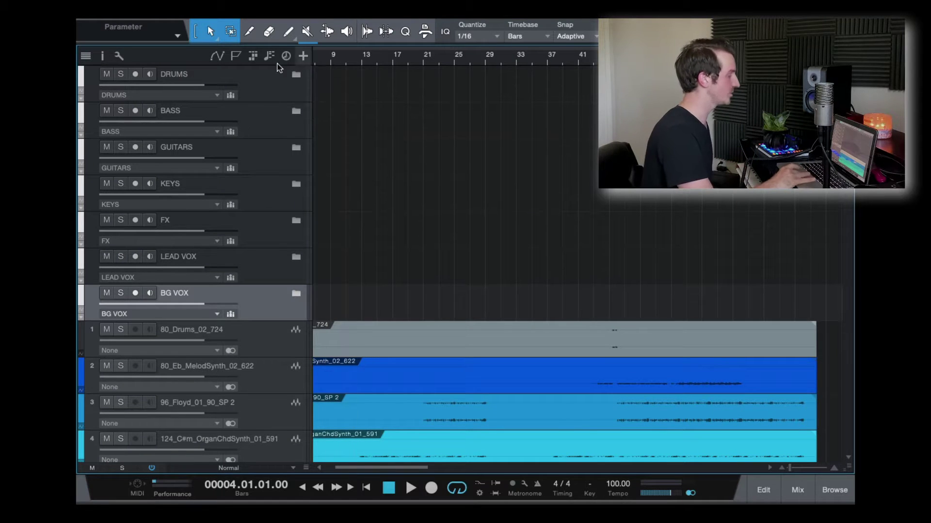
Check the DRUMS folder's bus assignment and leave it unchanged
left_click(201, 95)
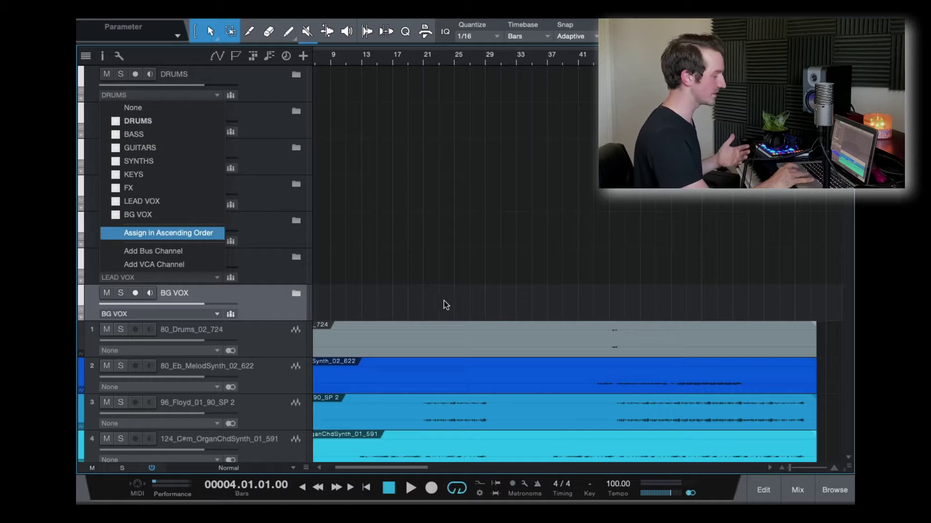
left_click(808, 490)
left_click(798, 491)
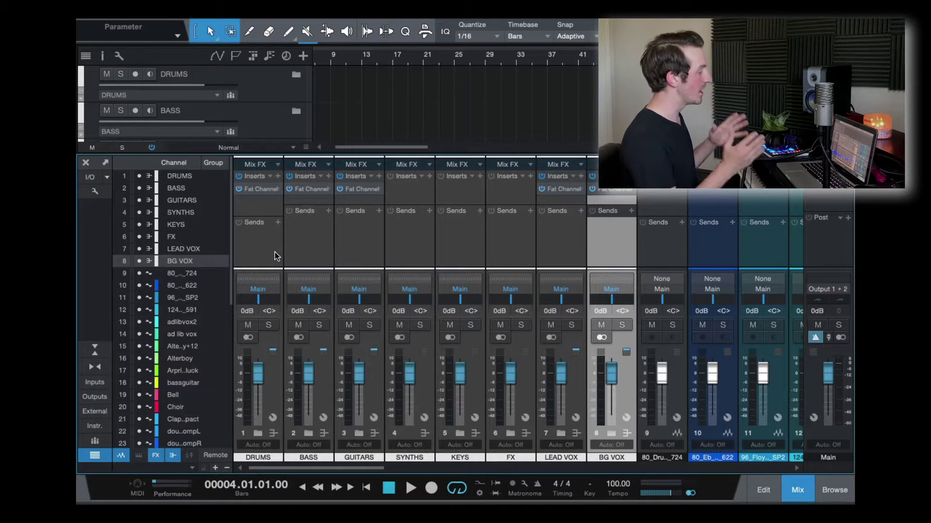
left_click(85, 165)
scroll(410, 257, "down", 15)
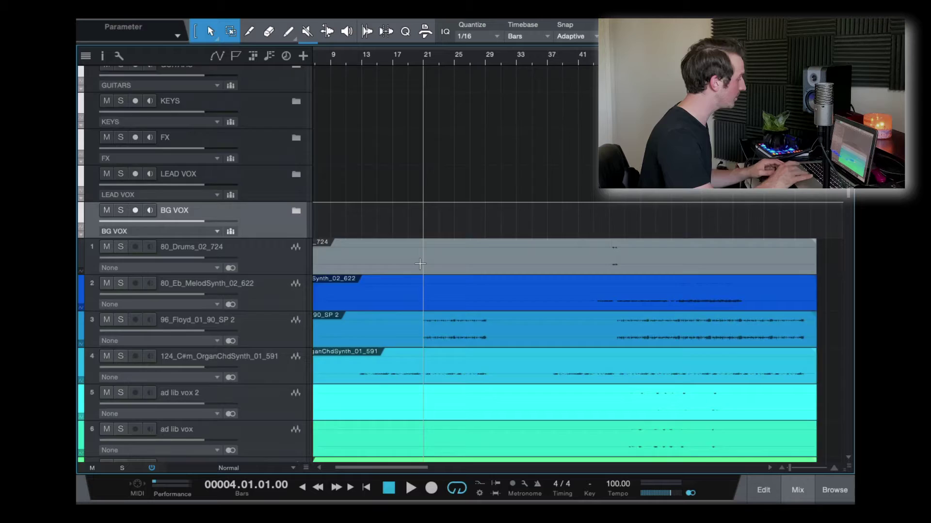
scroll(421, 247, "up", 1)
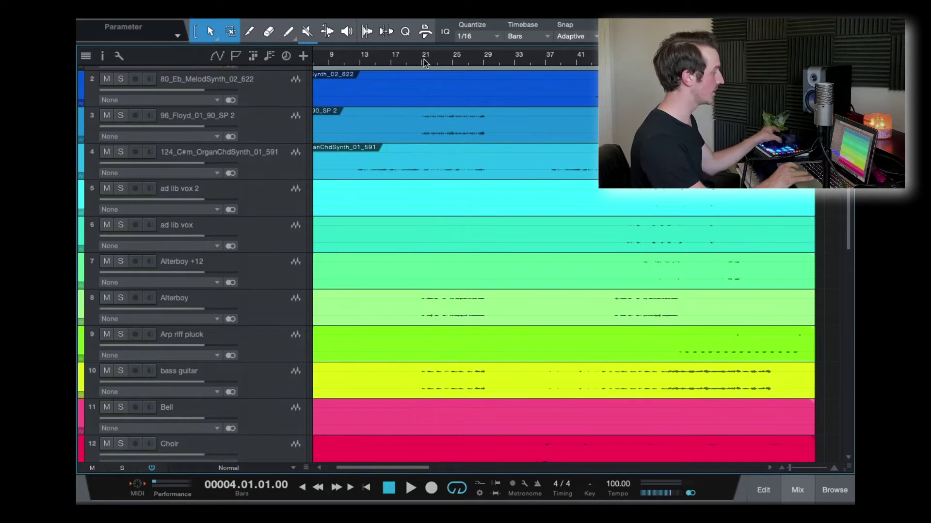
Set the tempo to 84 BPM, then play from bar 21 with 96_Floyd_01_90_SP 2 soloed
key("space")
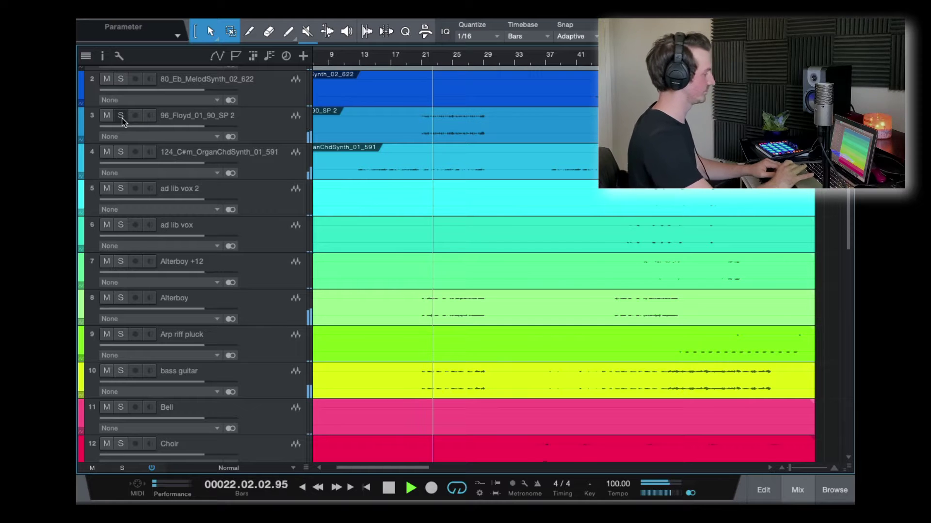
key("space")
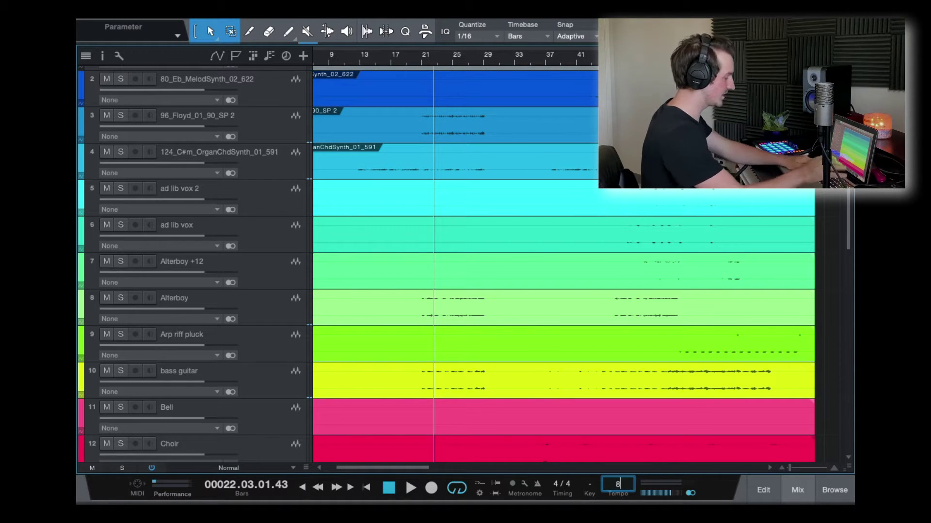
key("Return")
left_click(455, 64)
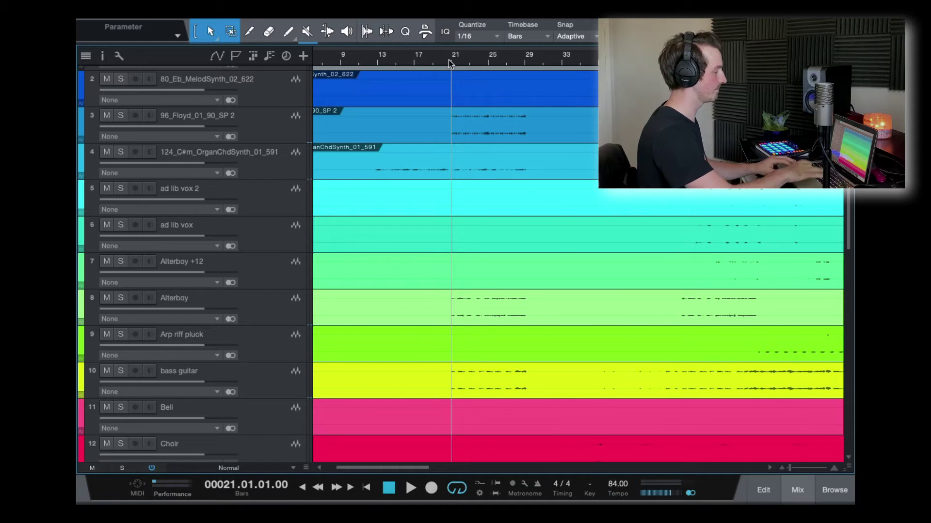
key("space")
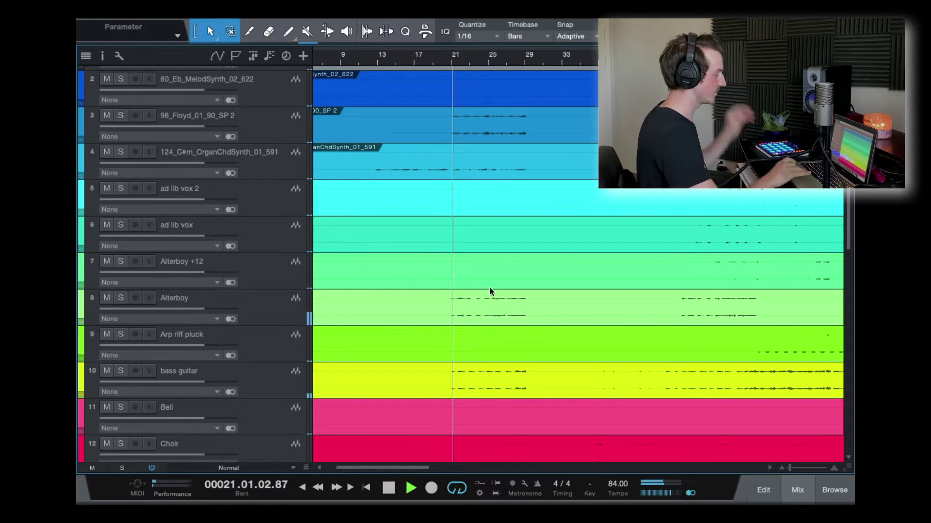
left_click(121, 116)
key("space")
scroll(352, 187, "up", 5)
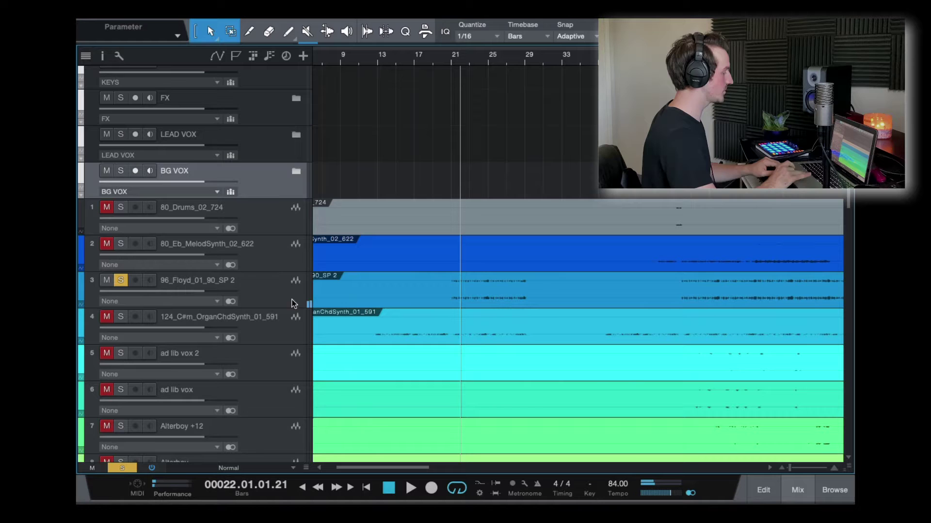
Drag 96_Floyd_01_90_SP 2 into the DRUMS folder and confirm in the mixer that it outputs to DRUMS
left_click(261, 288)
left_click_drag(236, 58, 250, 75)
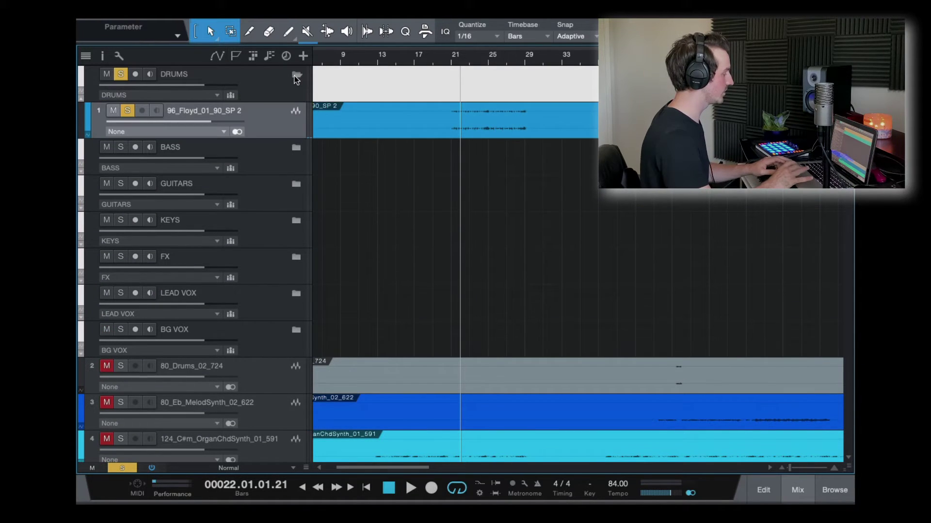
key("F3")
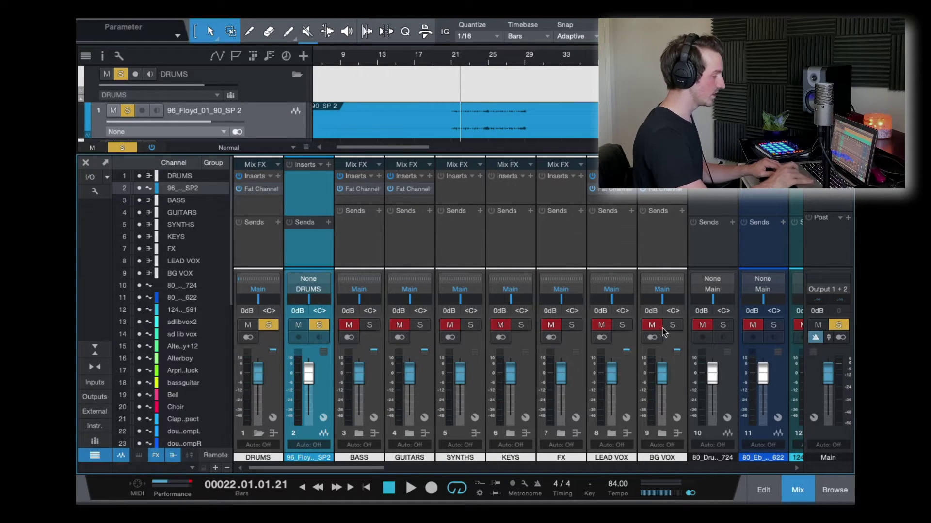
left_click(713, 290)
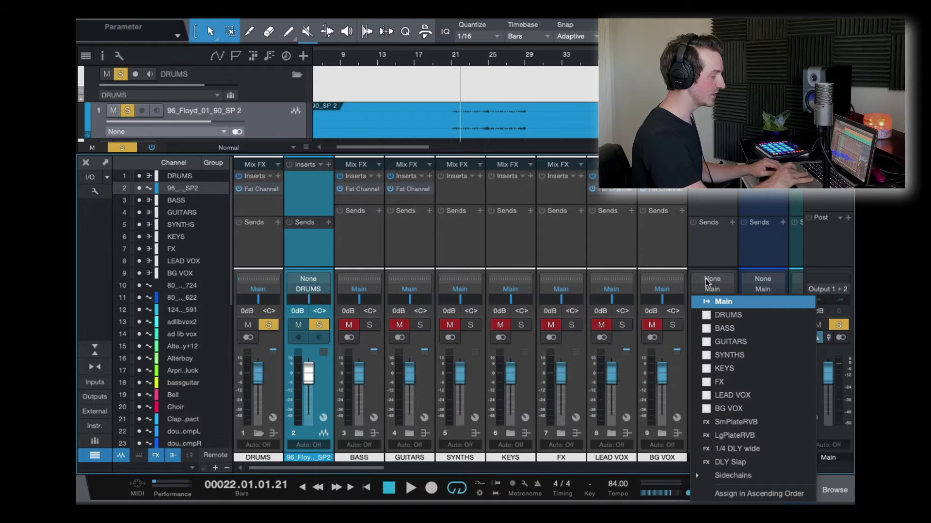
left_click(718, 258)
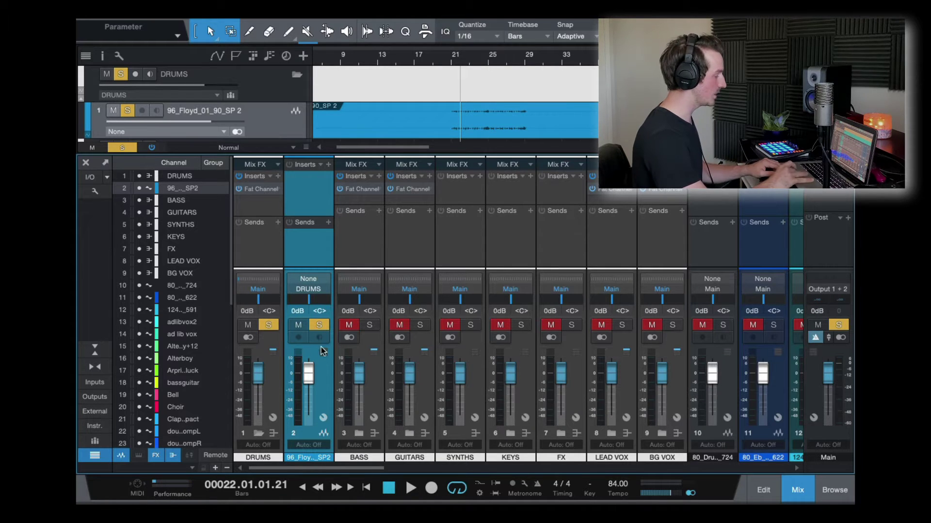
left_click(309, 289)
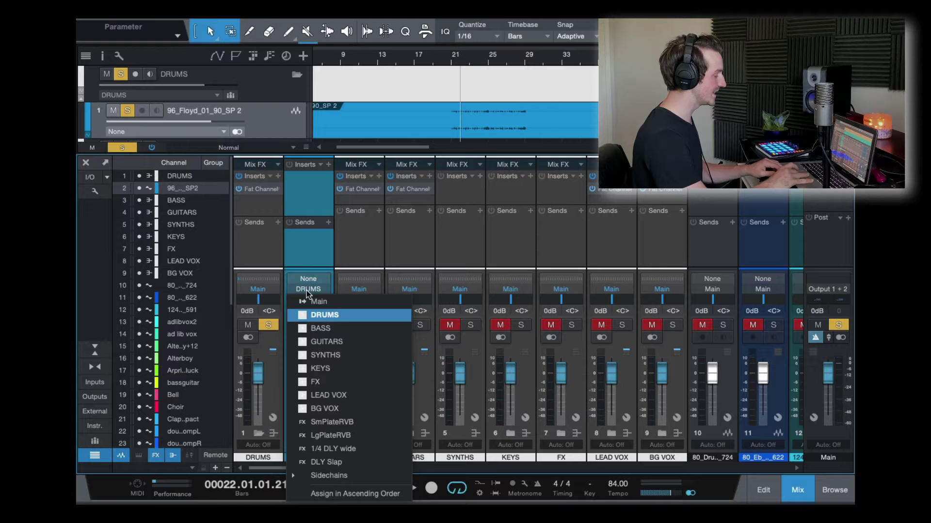
left_click(231, 256)
left_click(258, 265)
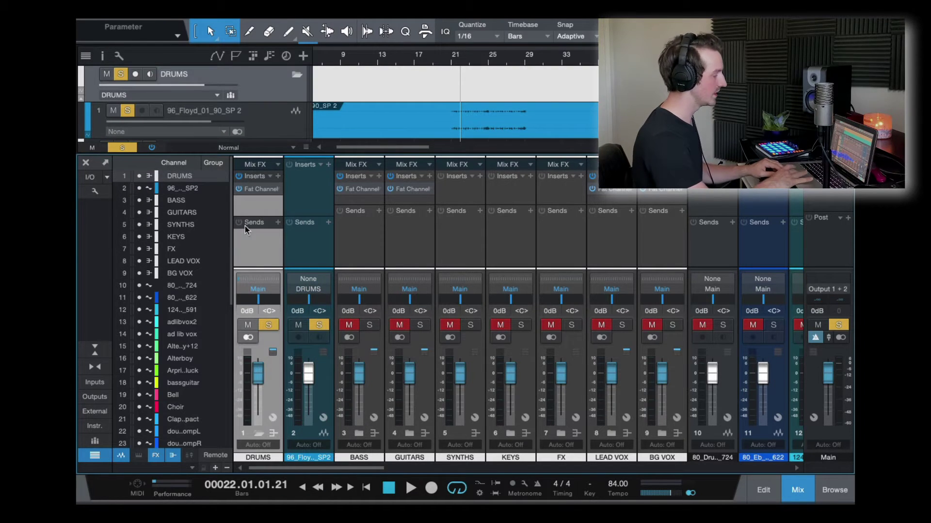
Move the Drum loop slap track into the DRUMS folder
key("F3")
scroll(508, 318, "down", 10)
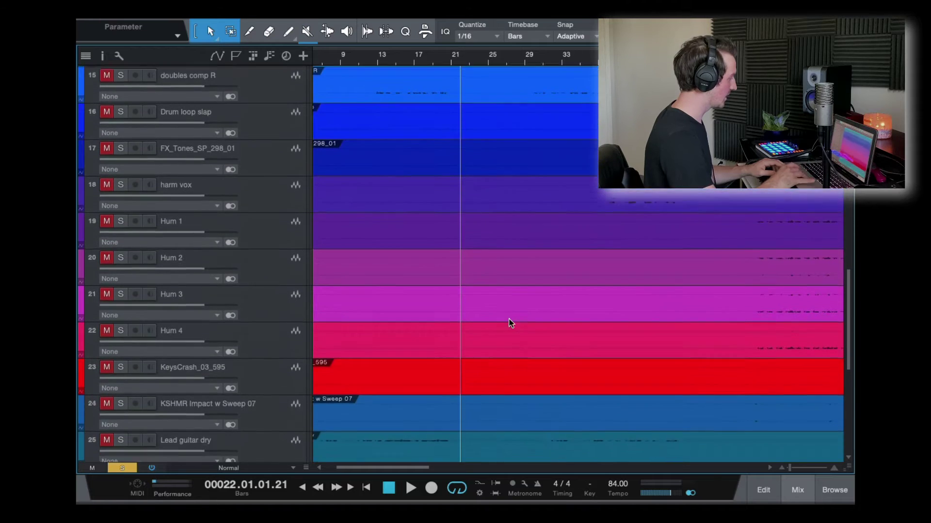
scroll(509, 320, "down", 4)
scroll(508, 320, "up", 10)
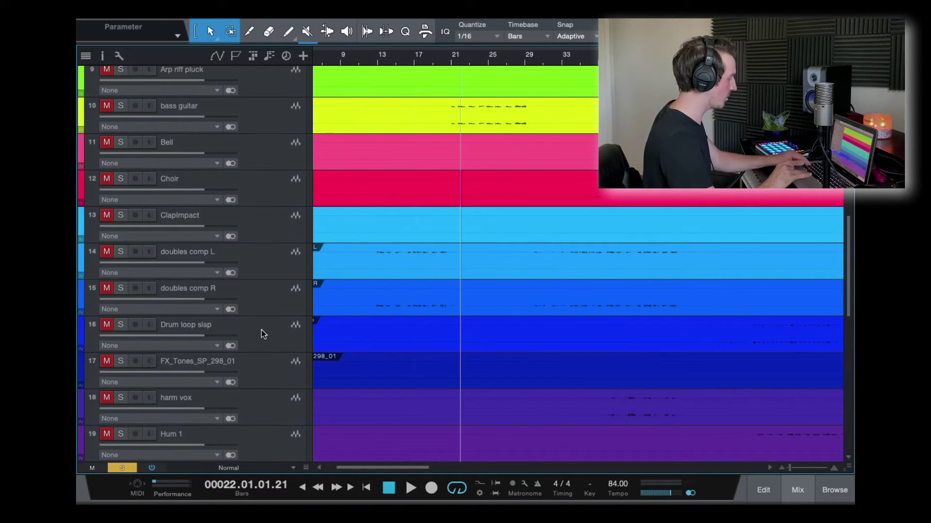
left_click(261, 332)
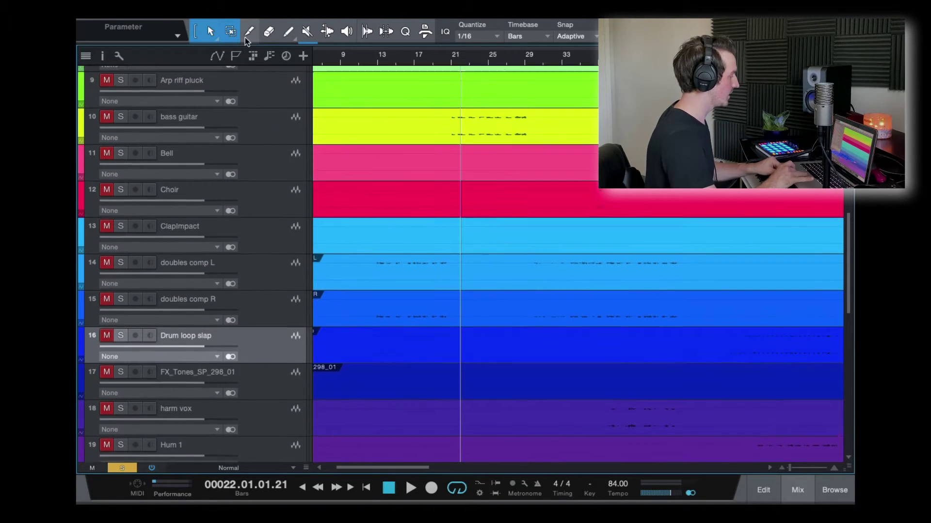
scroll(250, 56, "up", 10)
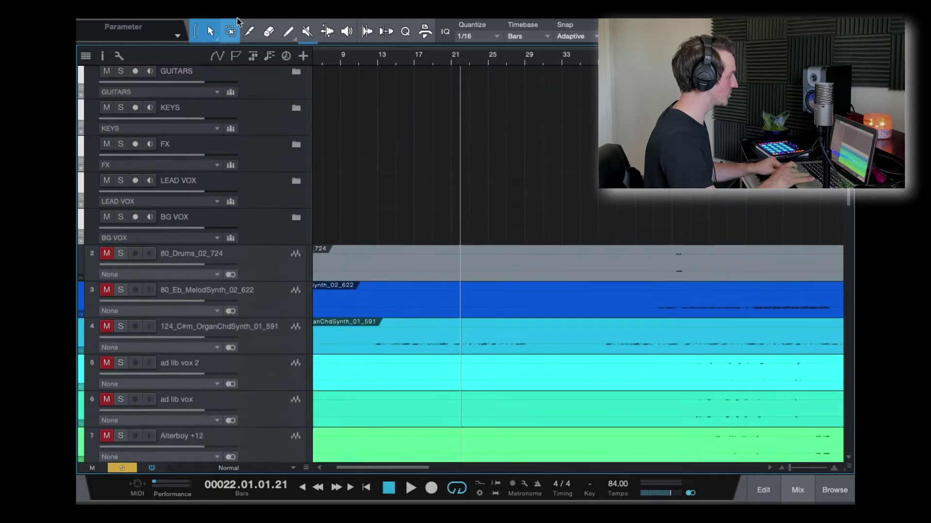
left_click_drag(237, 22, 264, 94)
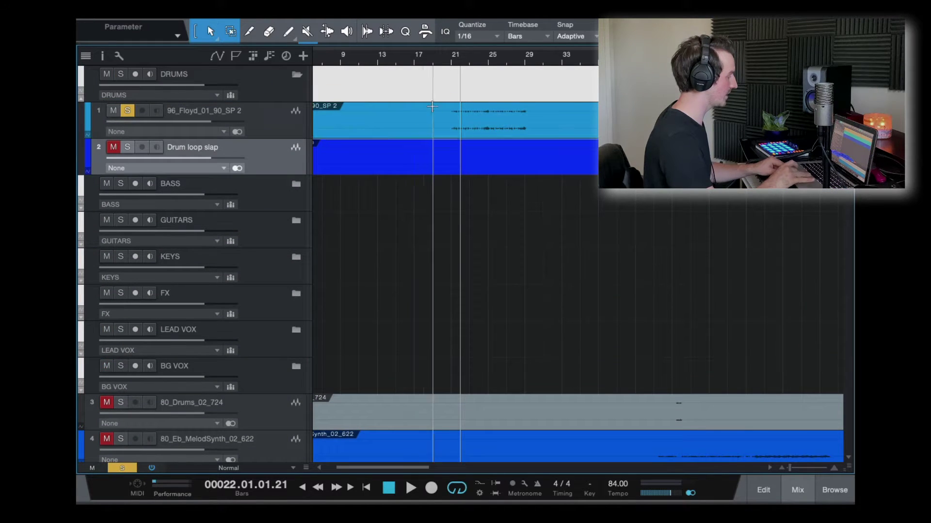
Play from bar 21, auditioning Drum loop slap and 96_Floyd_01_90_SP 2 with solo and mute
left_click(455, 61)
key("space")
left_click(113, 147)
left_click(127, 147)
left_click(127, 111)
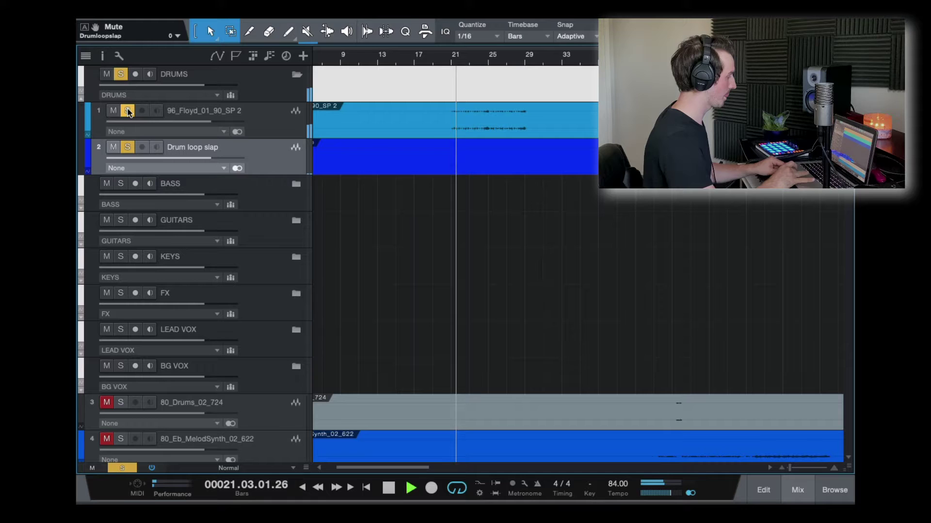
left_click(113, 111)
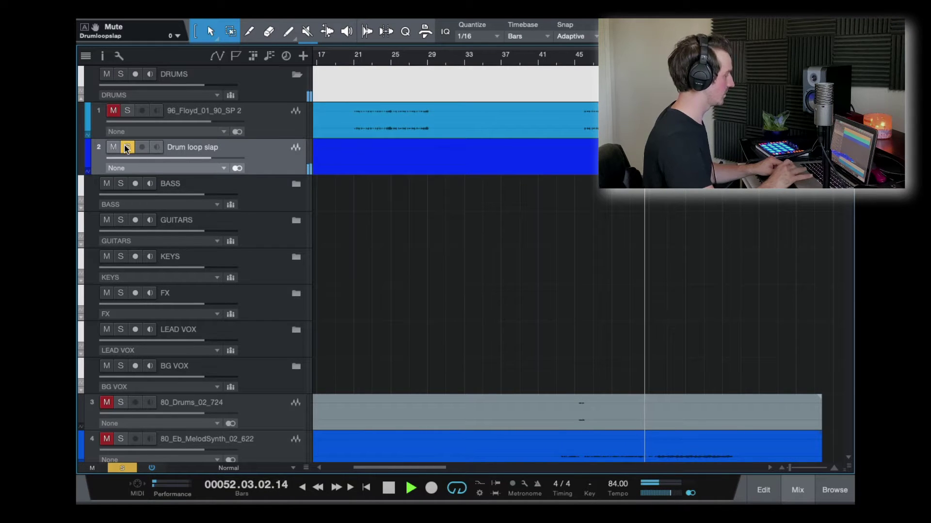
left_click(113, 111)
left_click(127, 111)
left_click(127, 148)
left_click(127, 111)
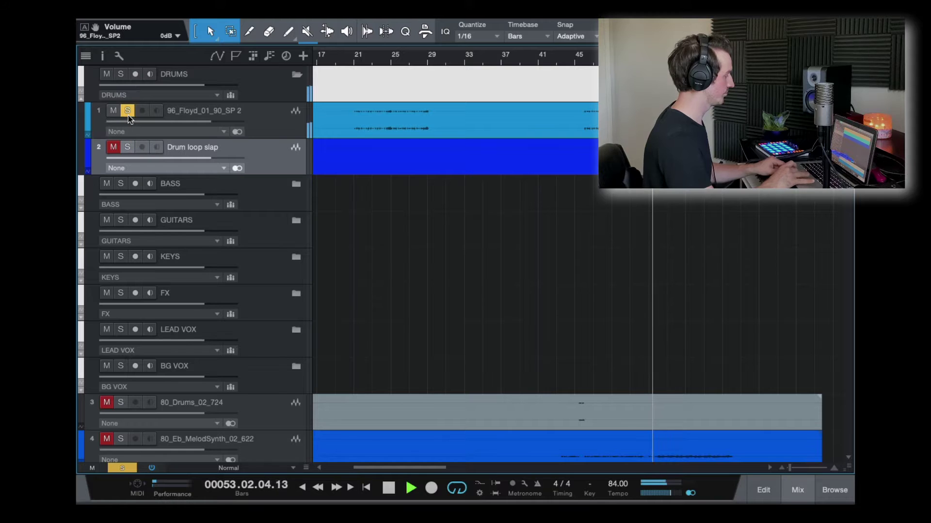
key("space")
Move 80_Drums_02_724 and Stick snare into the DRUMS folder
key("w")
left_click(484, 426)
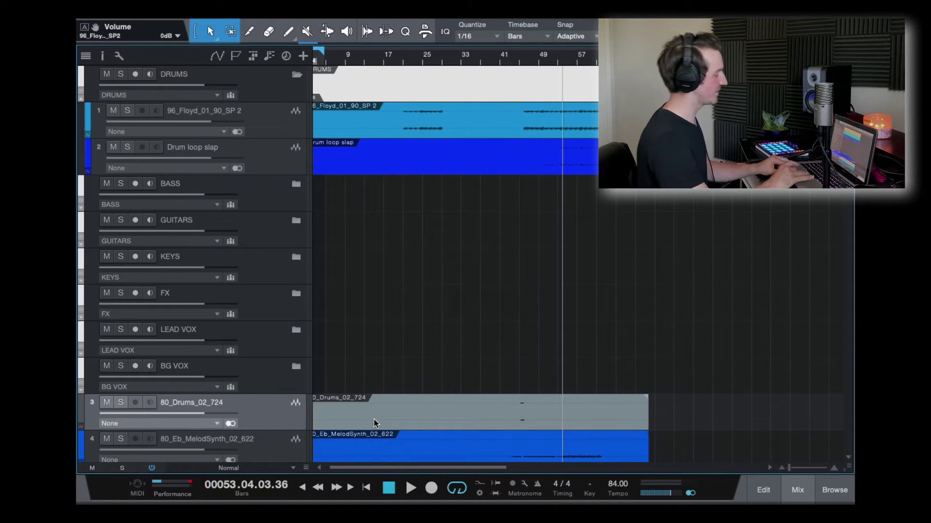
left_click_drag(280, 410, 265, 90)
scroll(402, 253, "down", 15)
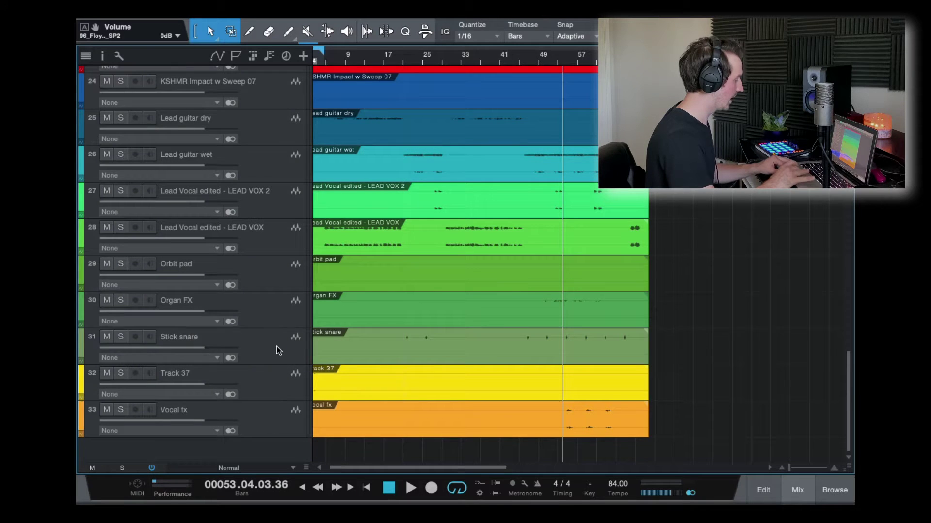
left_click_drag(276, 346, 267, 157)
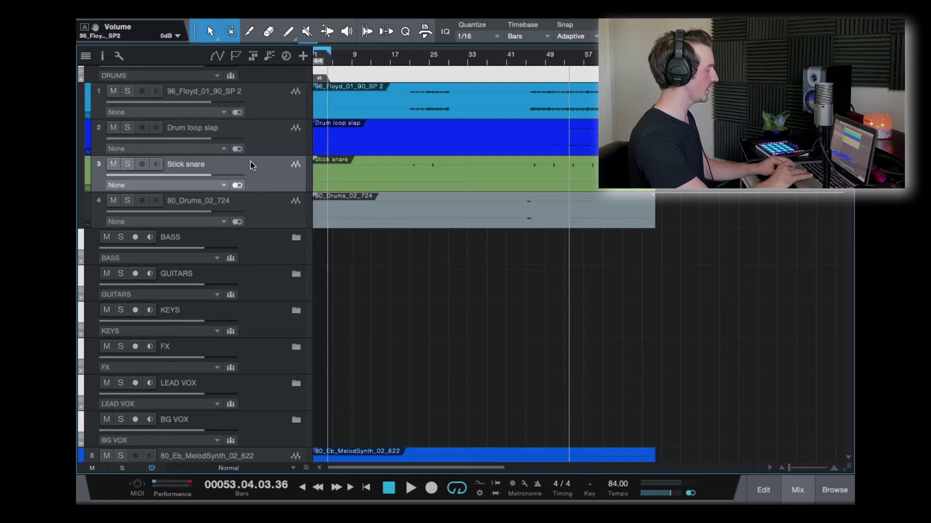
Give all four drum tracks the same blue colour
left_click(256, 97)
left_click(270, 209, "shift")
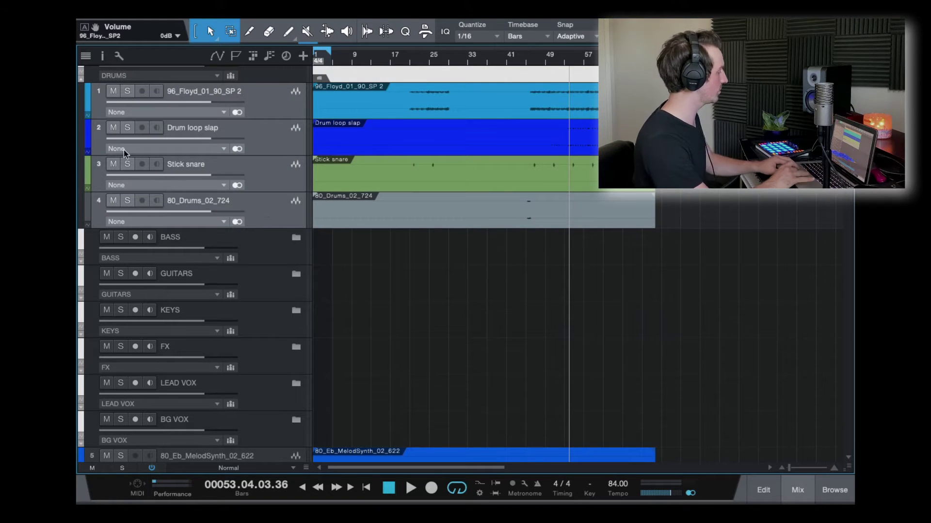
left_click(86, 100)
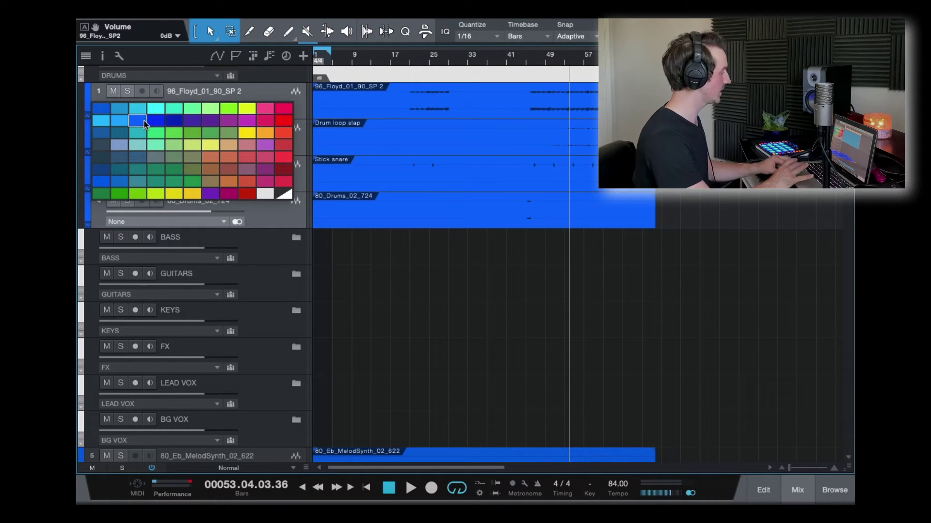
left_click(143, 122)
left_click(267, 219)
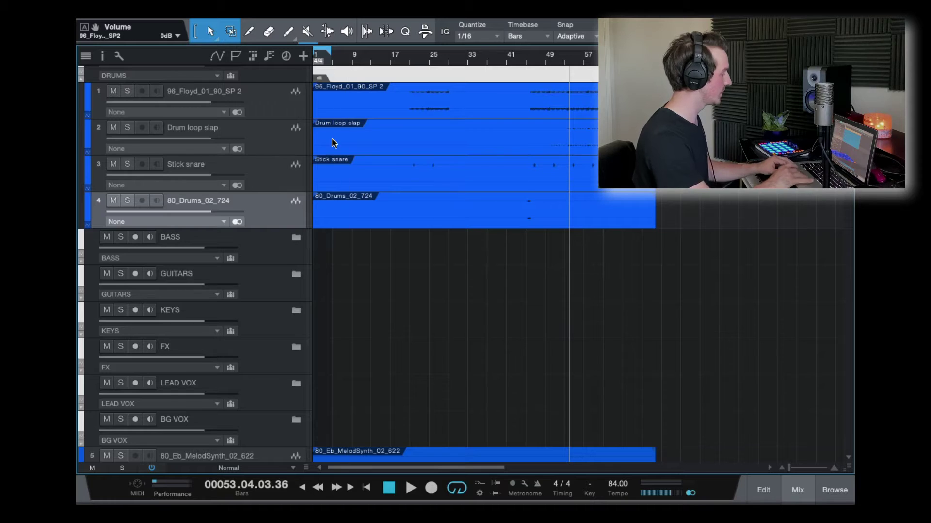
scroll(369, 194, "down", 6)
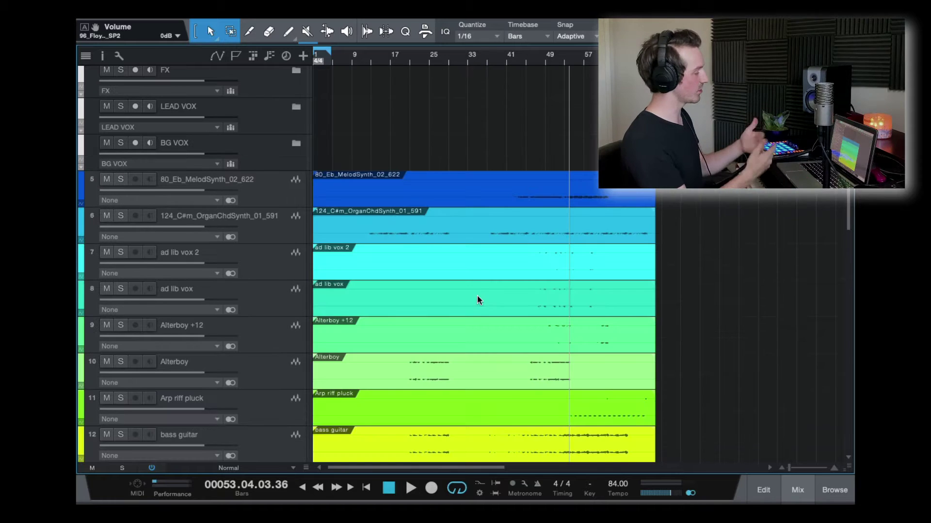
Audition the melody synth, then move it and organ chord synth into the KEYS folder
left_click(121, 180)
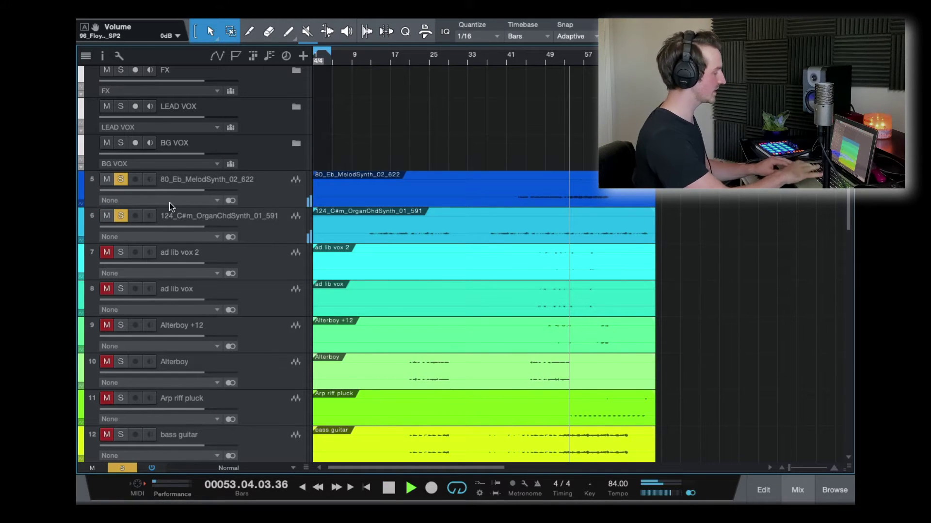
key("space")
scroll(272, 252, "up", 3)
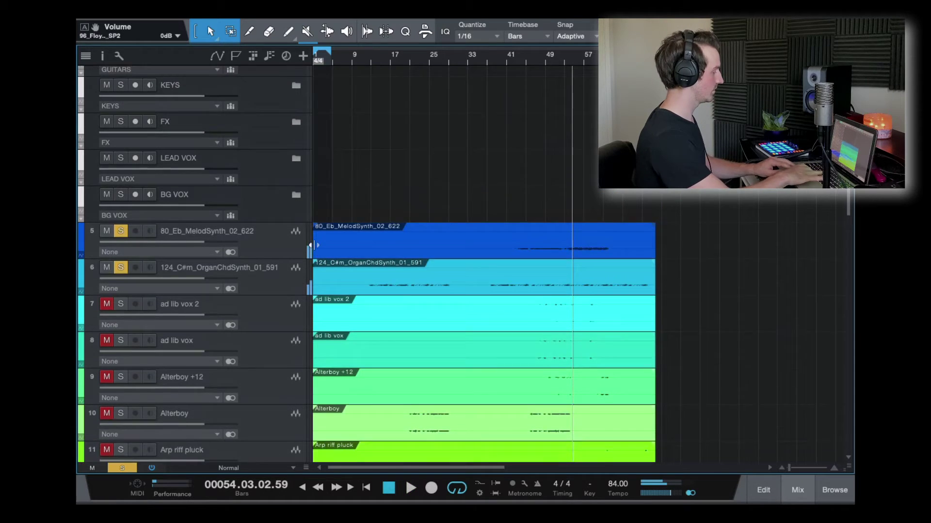
left_click(273, 266)
left_click(272, 315, "shift")
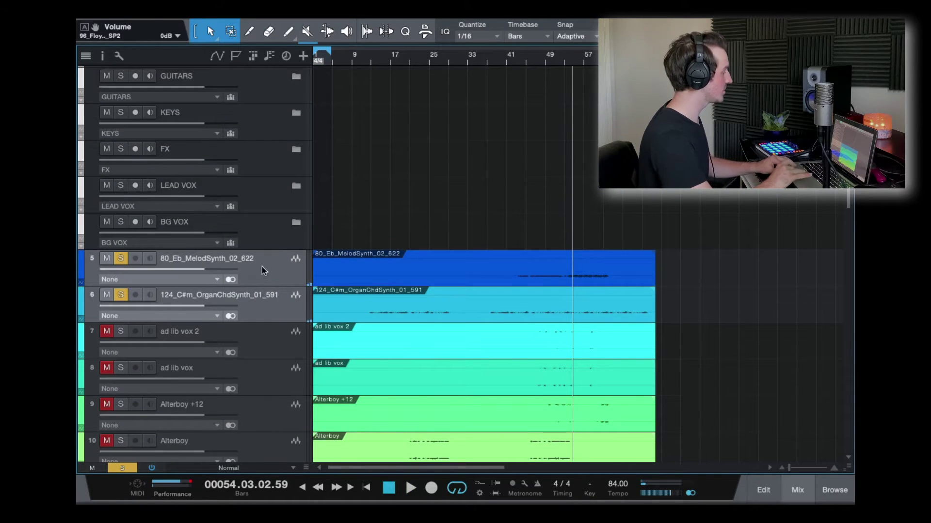
left_click_drag(265, 267, 299, 112)
left_click(297, 113)
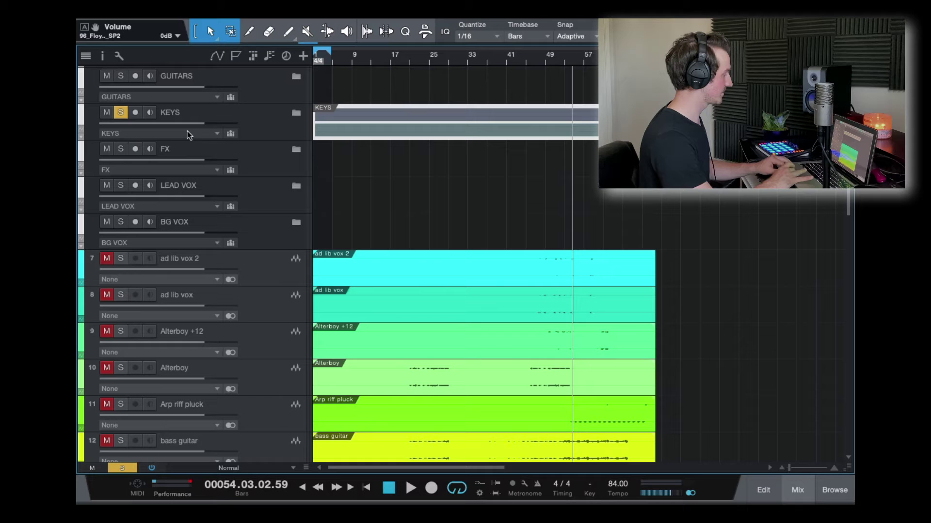
left_click(120, 113)
left_click(296, 112)
Move the Bell and Choir tracks into the KEYS folder as well
scroll(329, 137, "up", 3)
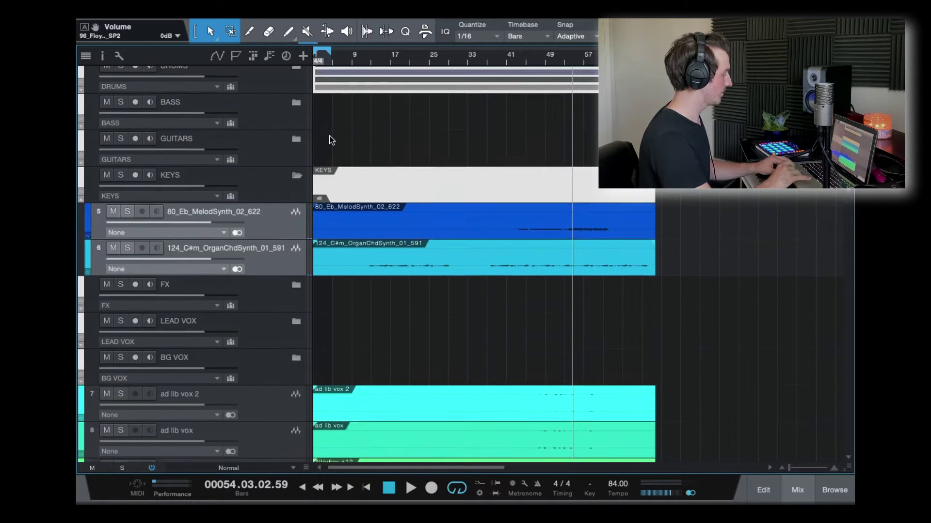
scroll(418, 240, "down", 10)
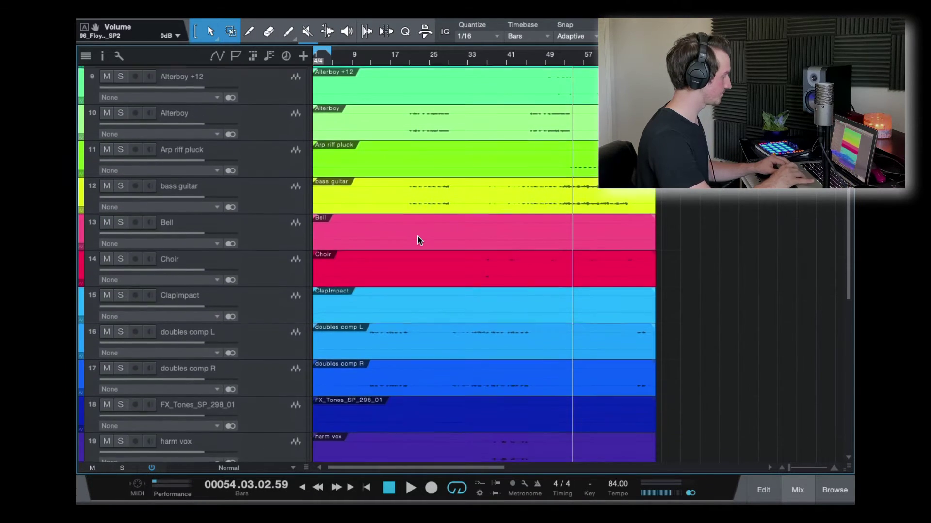
scroll(418, 240, "down", 2)
left_click(284, 194)
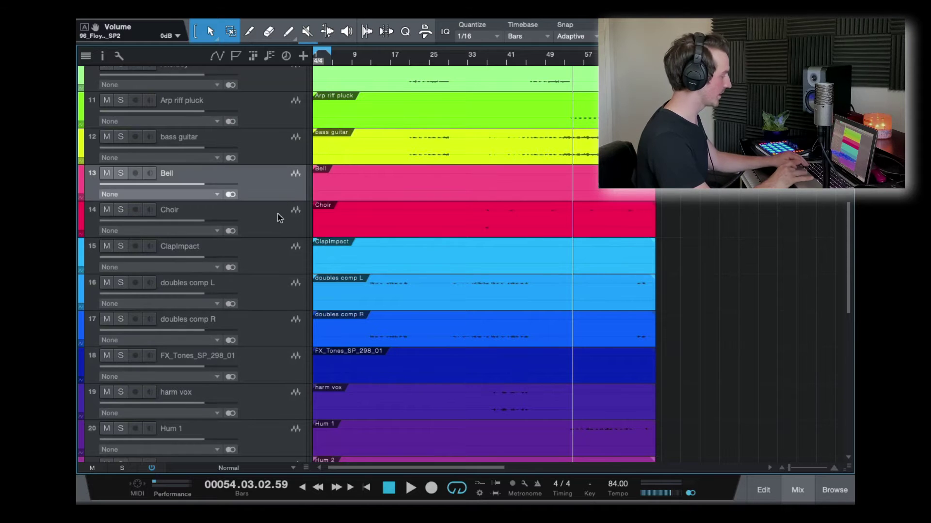
left_click(278, 214, "shift")
scroll(260, 187, "up", 1)
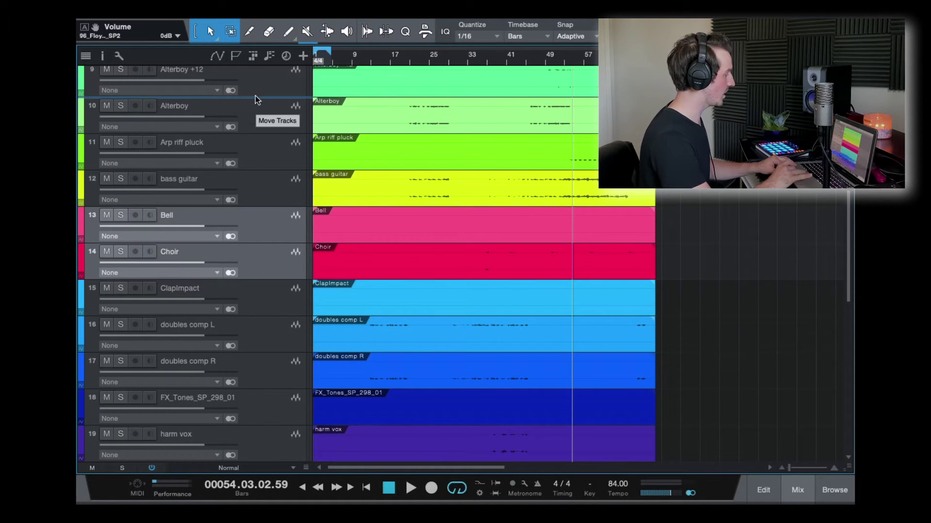
scroll(261, 72, "up", 1)
left_click_drag(271, 257, 275, 119)
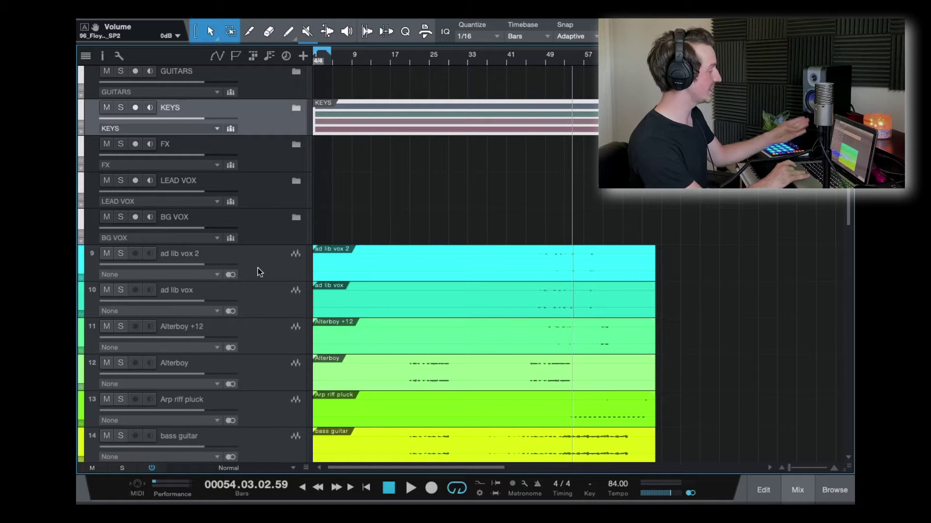
left_click(200, 128)
Pack the Arp riff pluck track into a new folder track
key("F3")
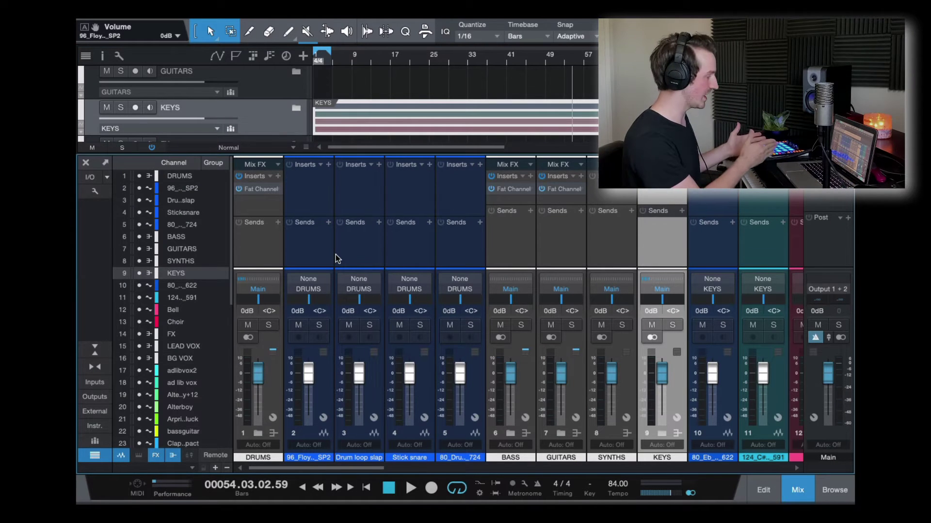
key("F3")
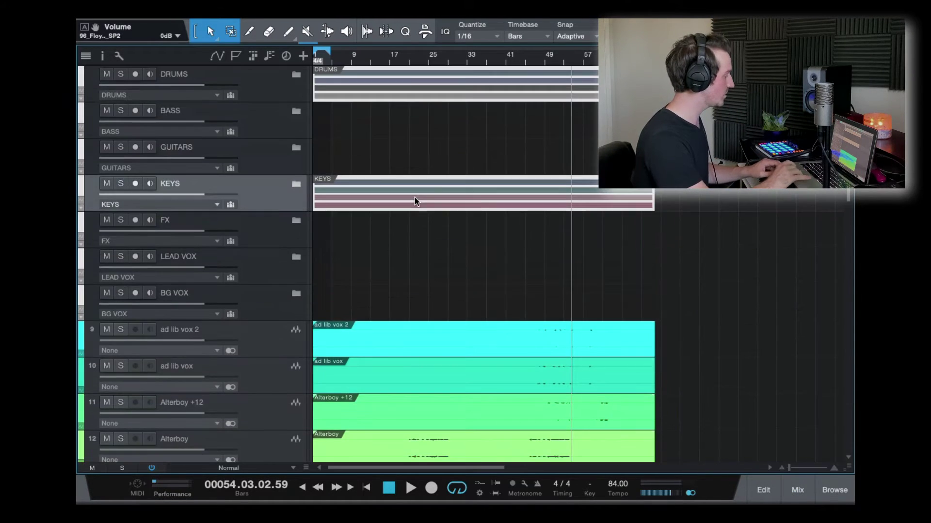
right_click(264, 77)
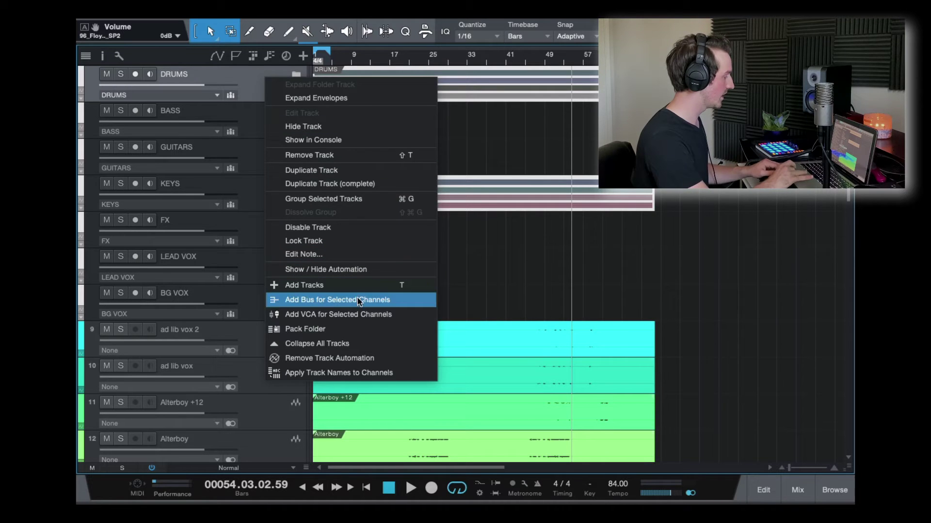
key("Escape")
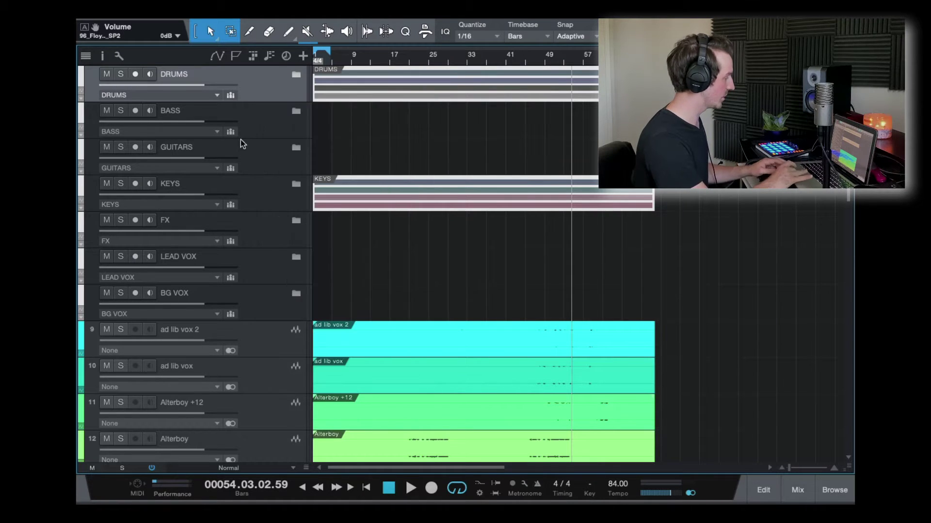
scroll(240, 140, "down", 8)
left_click(257, 166)
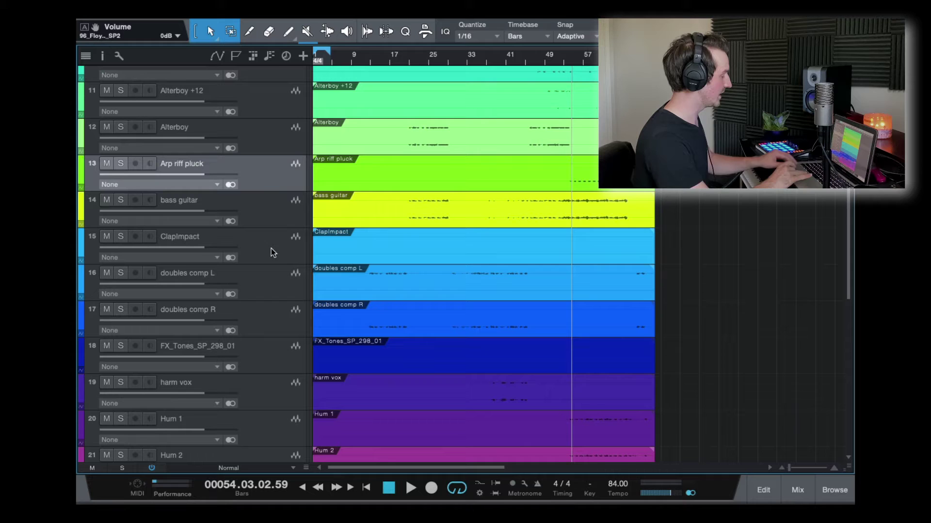
scroll(297, 275, "up", 1)
scroll(274, 186, "down", 1)
right_click(272, 180)
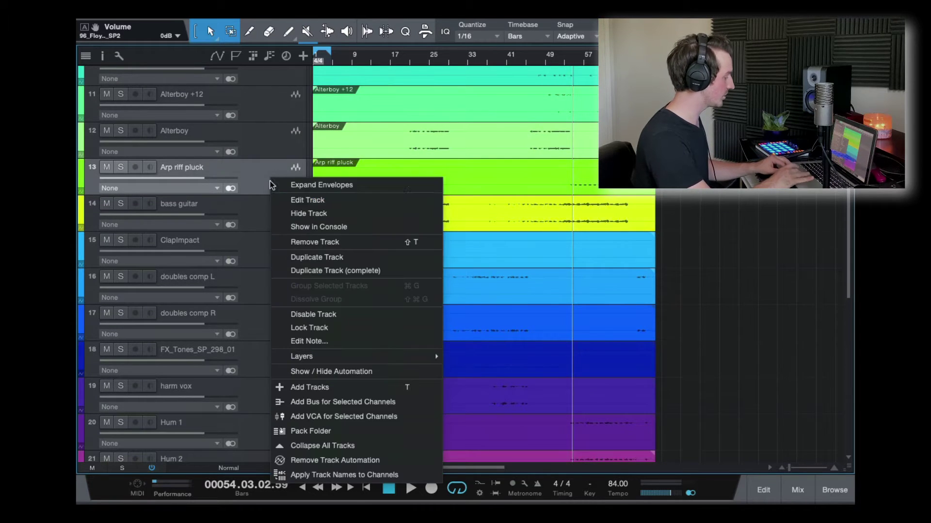
left_click(315, 431)
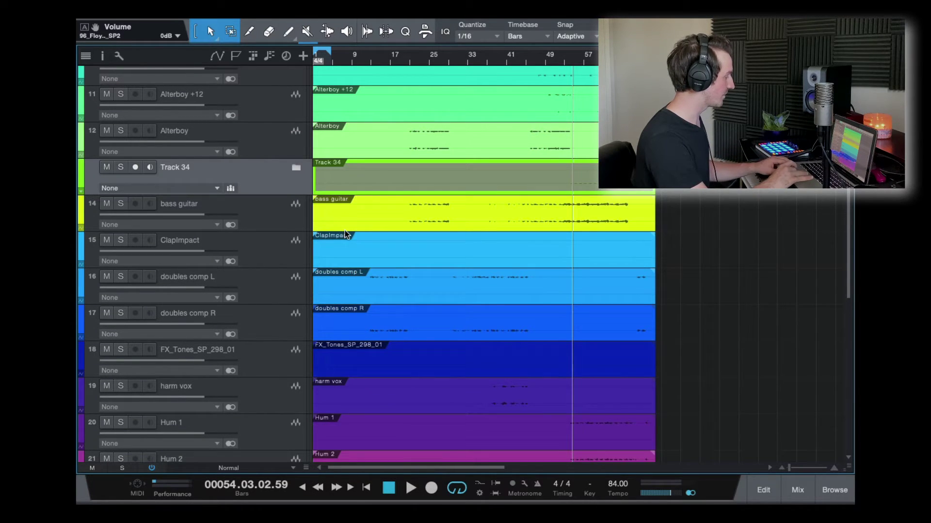
Rename the new folder Leads and give it its own newly added bus channel
left_click(208, 189)
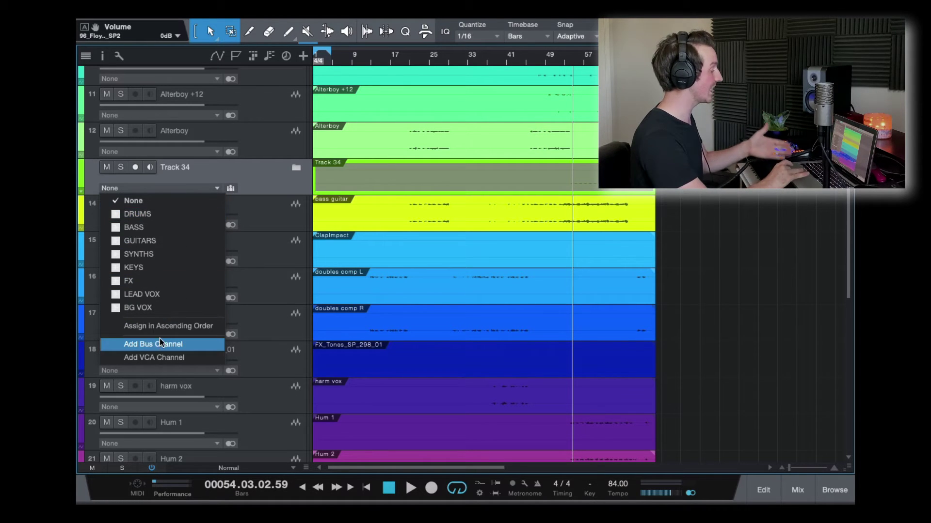
left_click(260, 167)
double_click(179, 168)
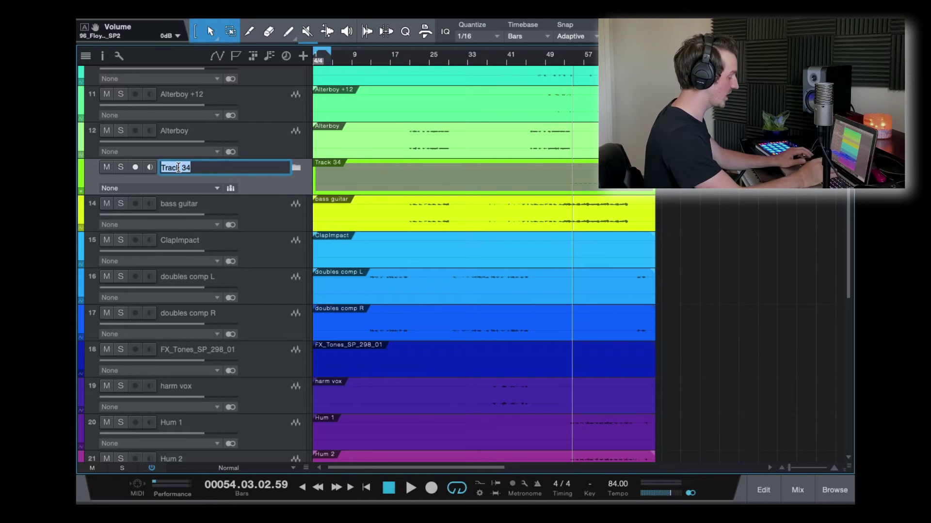
type("Dudes")
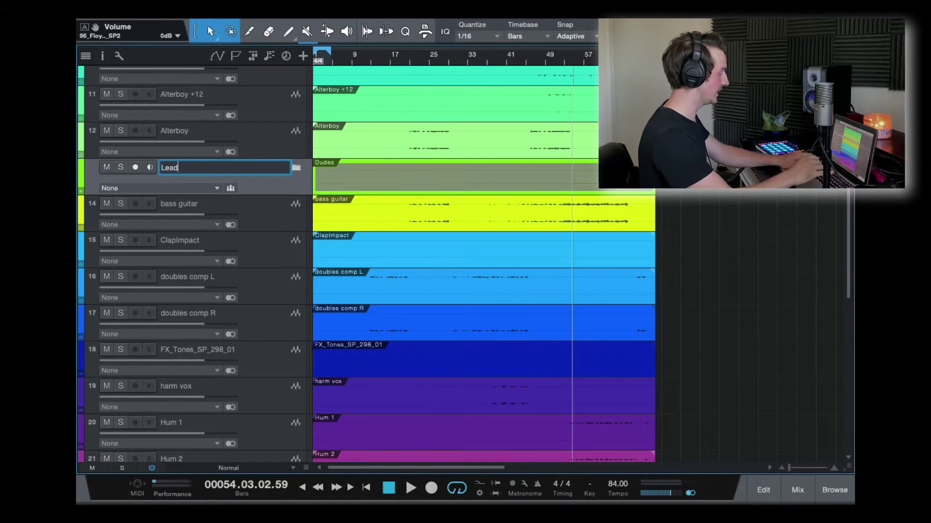
key("Return")
left_click(176, 187)
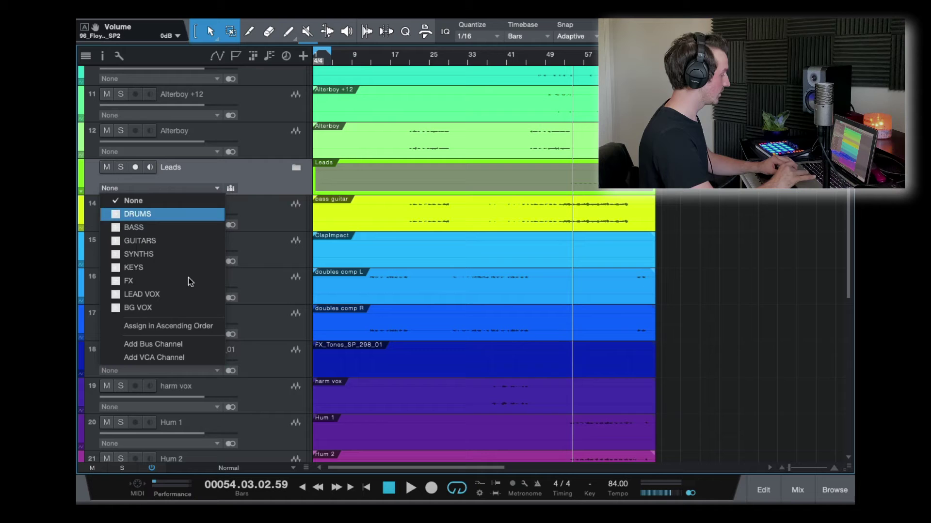
left_click(152, 344)
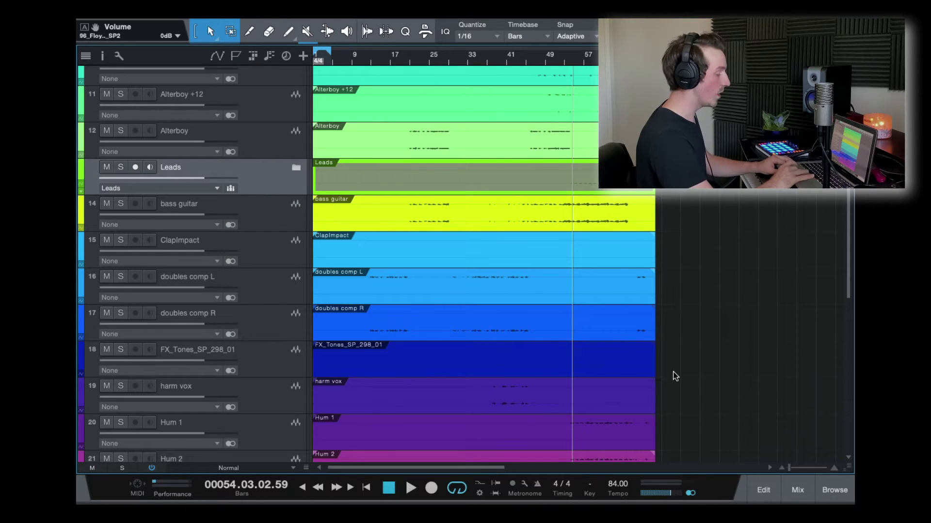
left_click(797, 490)
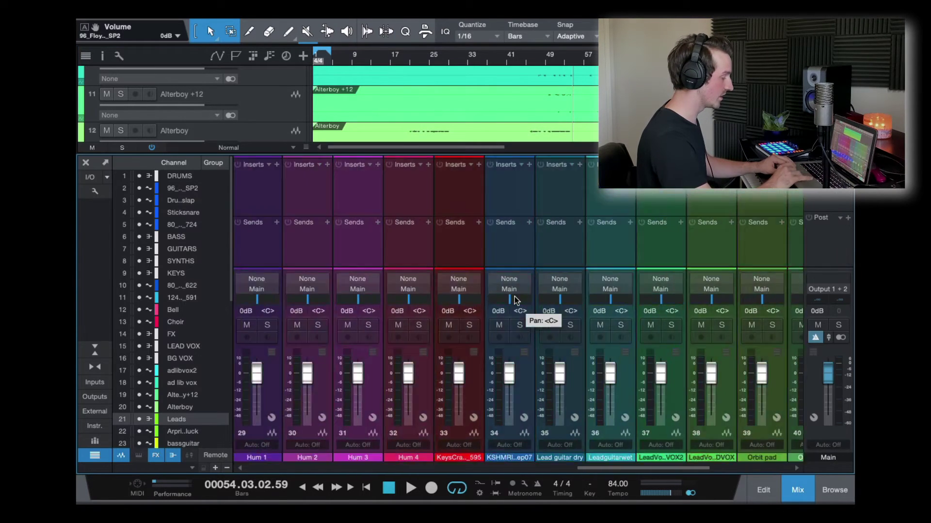
Colour the Leads channel white in the mixer, then return to the arrangement
scroll(517, 301, "right", 5)
scroll(503, 283, "left", 12)
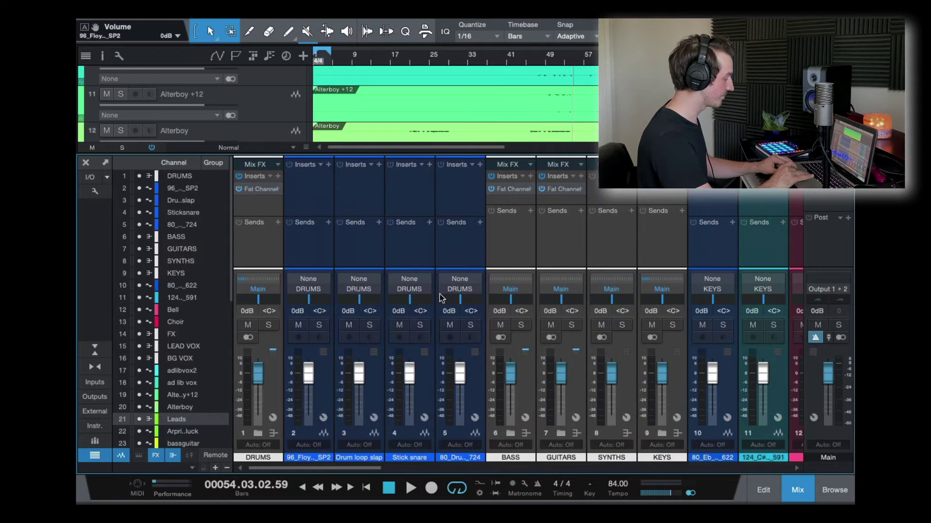
left_click(373, 259)
left_click(379, 458)
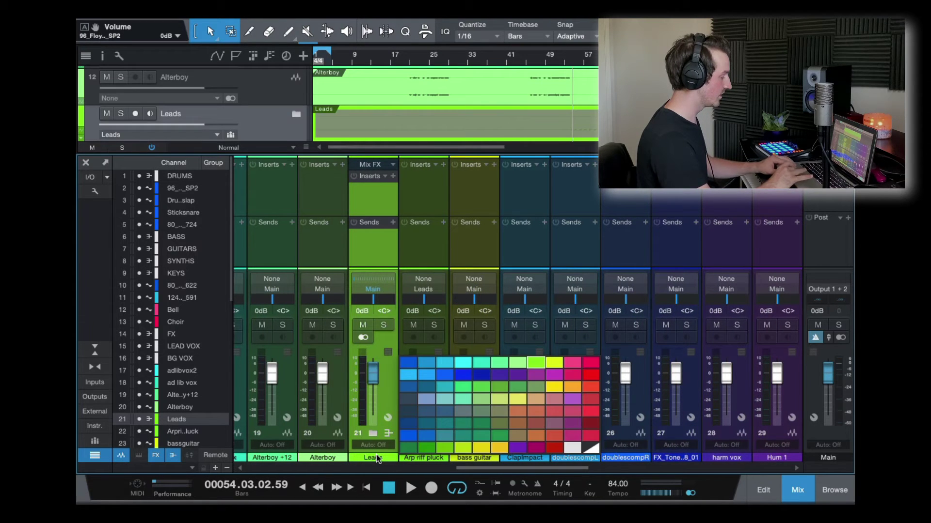
left_click(570, 449)
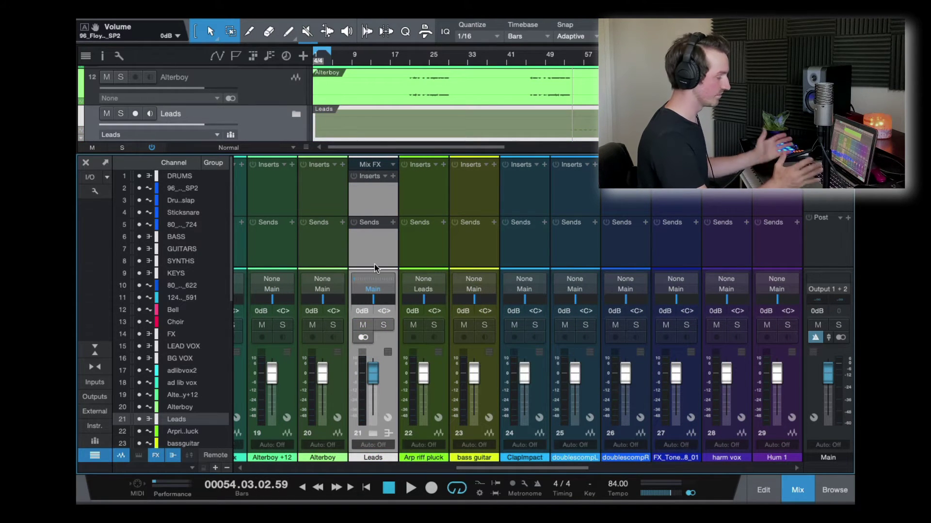
left_click(86, 165)
right_click(260, 132)
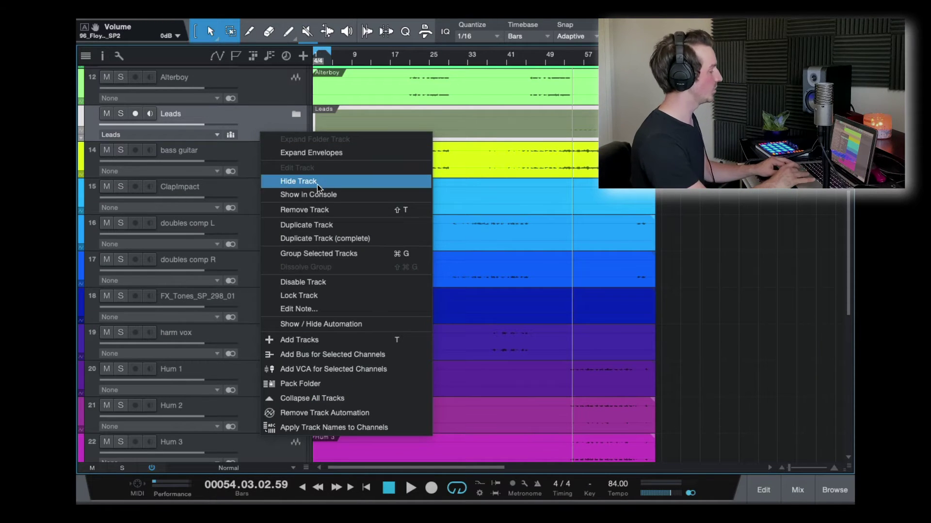
Choose Remove Track to delete the Leads folder
left_click(307, 209)
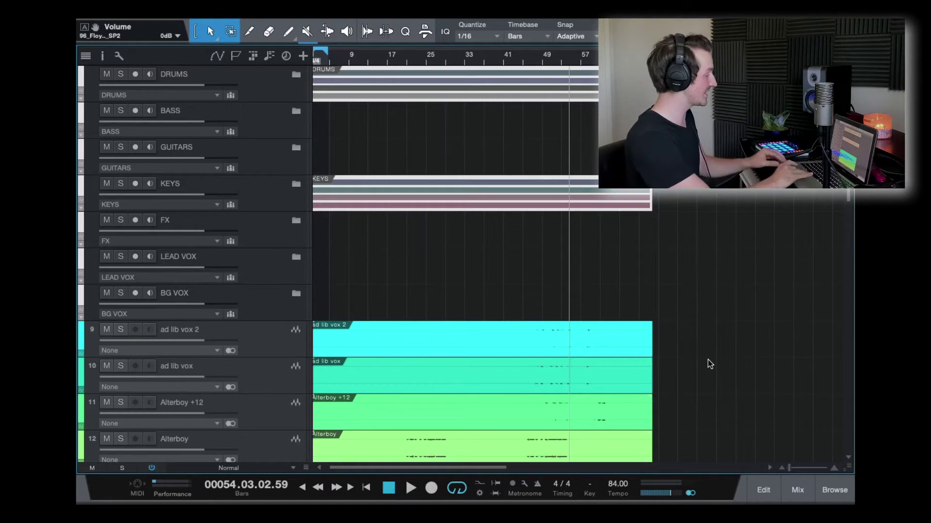
Select Hum 1 through Hum 4, preview them, and drag them onto the BG VOX folder
scroll(709, 363, "down", 15)
scroll(709, 363, "up", 3)
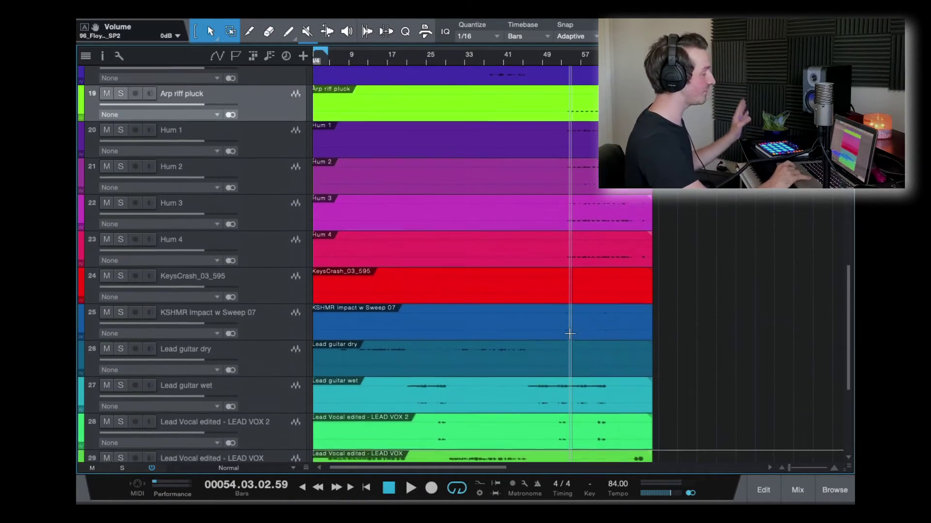
left_click(269, 131)
left_click(266, 230, "shift")
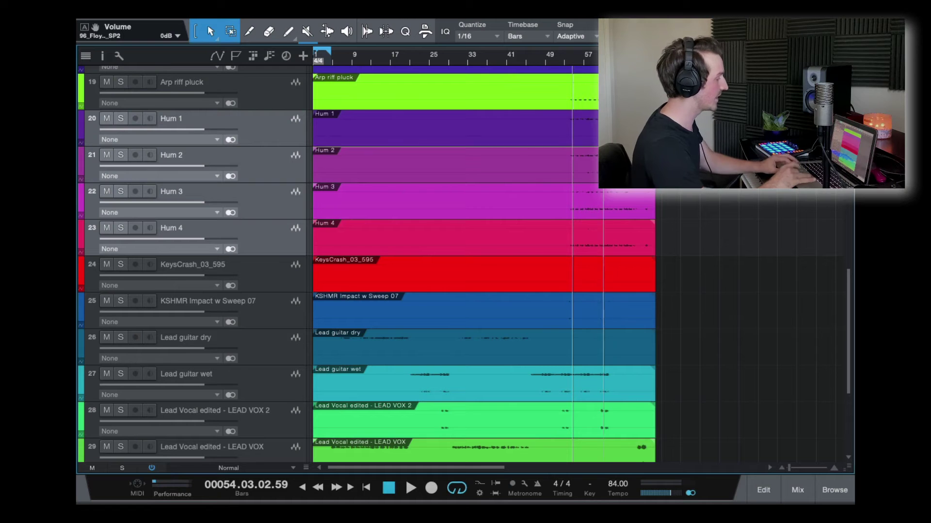
key("space")
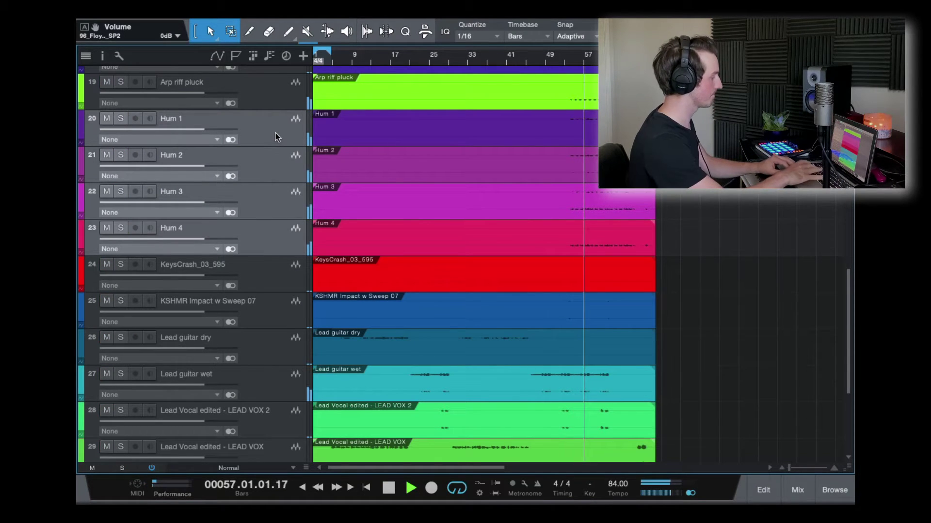
key("space")
scroll(428, 247, "up", 5)
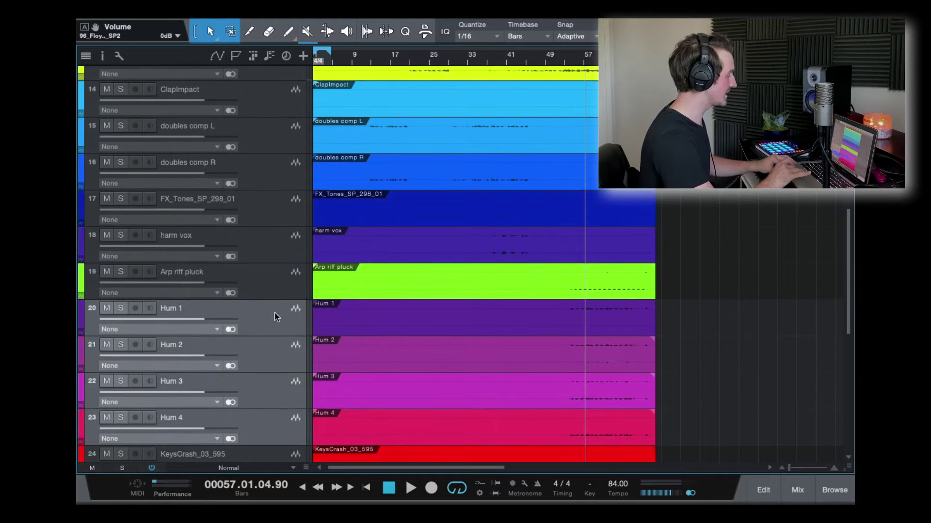
scroll(274, 312, "up", 5)
left_click_drag(240, 22, 297, 242)
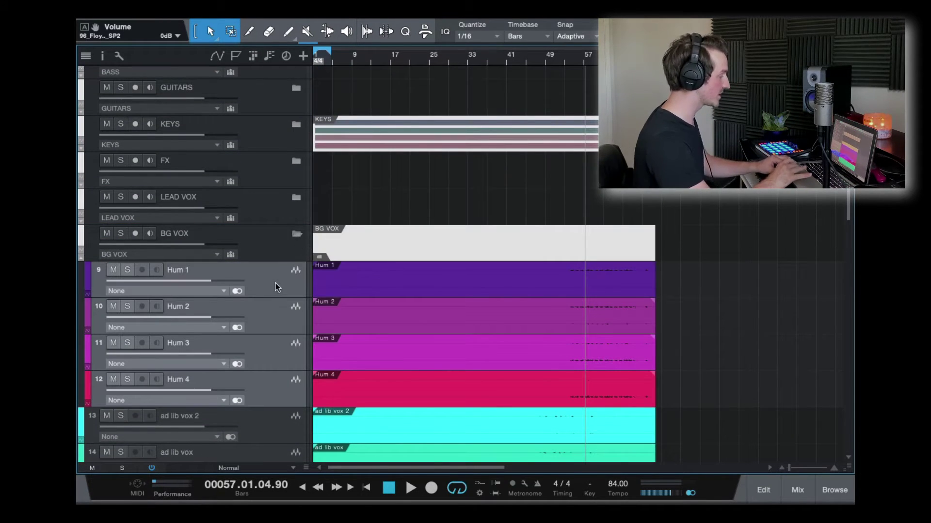
key("F3")
Create a bus from the four Hum channels, name it HUM BUS, and colour it light grey
left_click(401, 249, "shift")
right_click(355, 248)
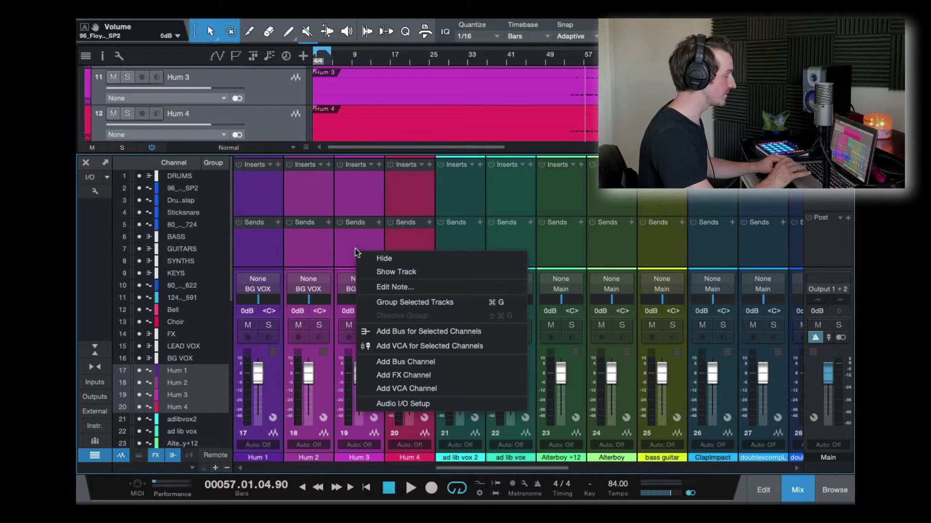
left_click(407, 333)
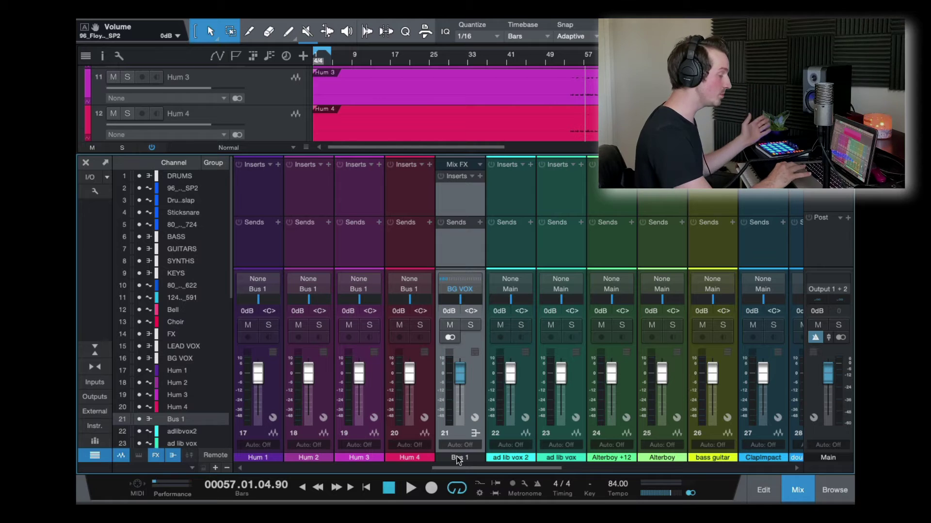
double_click(458, 459)
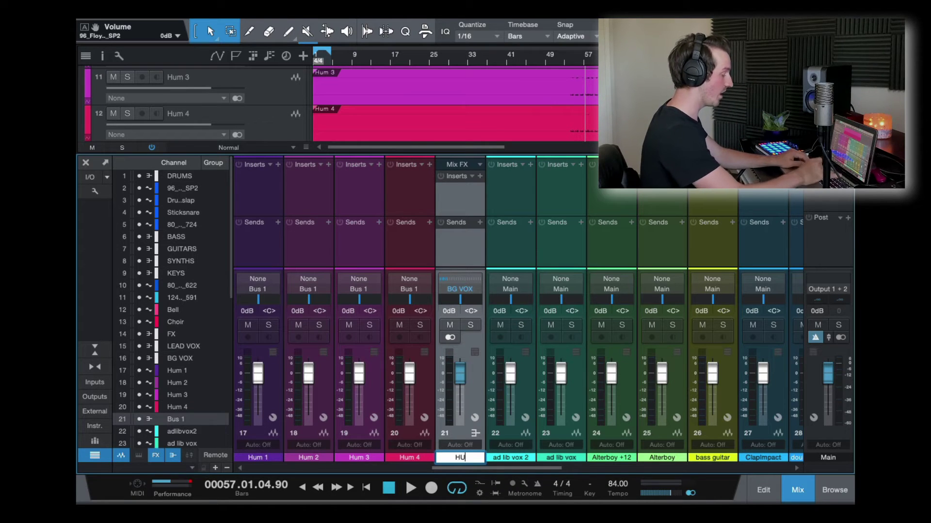
type("HUM BUS")
key("Return")
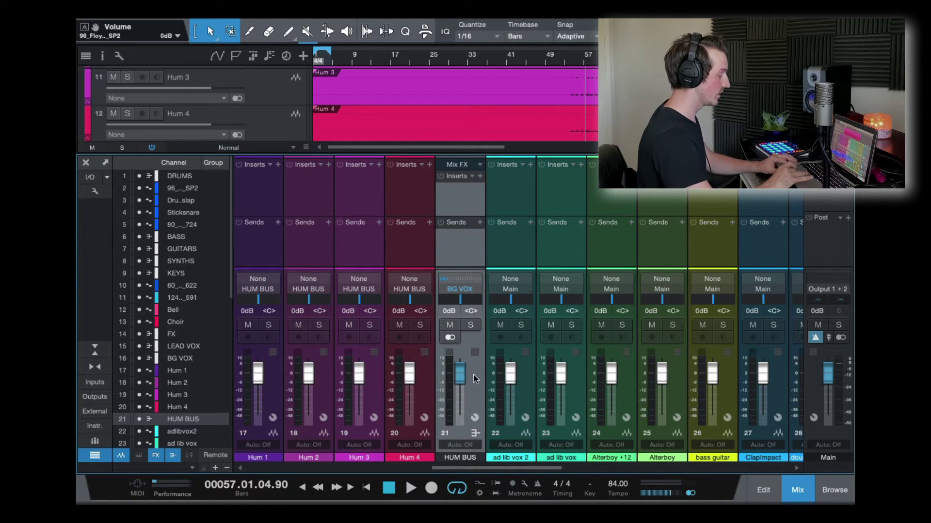
left_click(663, 458)
left_click(659, 450)
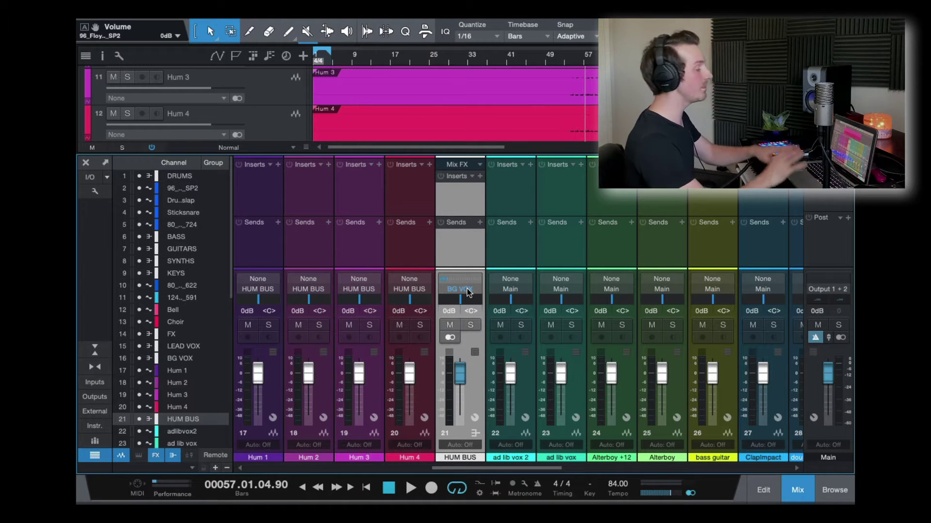
scroll(391, 279, "left", 3)
left_click(353, 247)
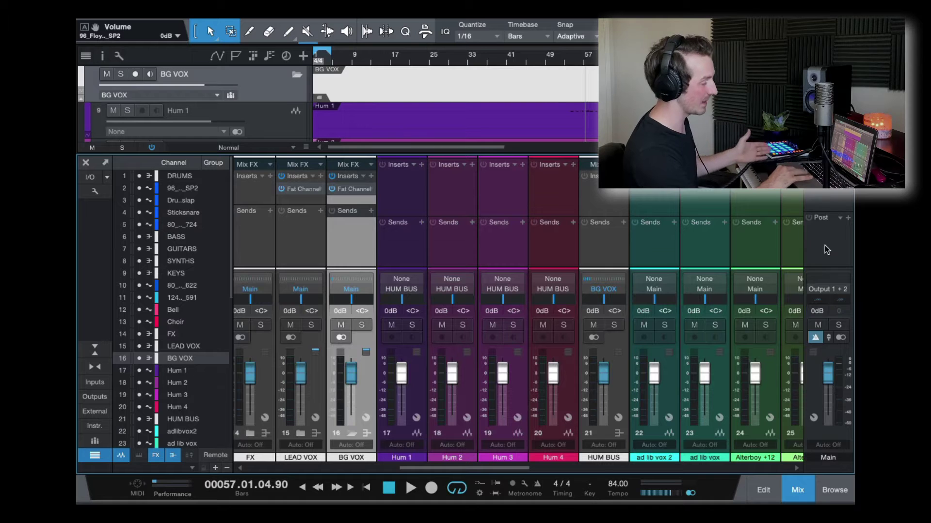
scroll(538, 240, "right", 2)
left_click(558, 252)
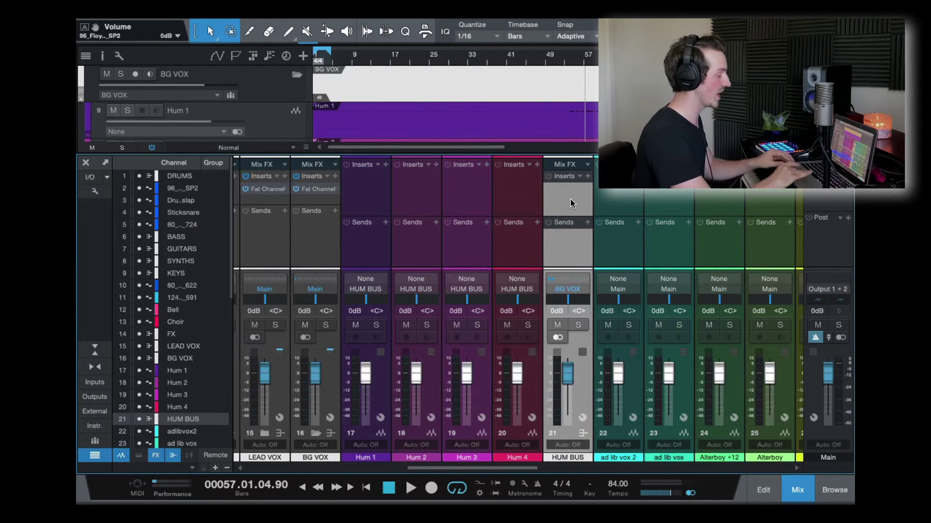
left_click(414, 186)
left_click(370, 193)
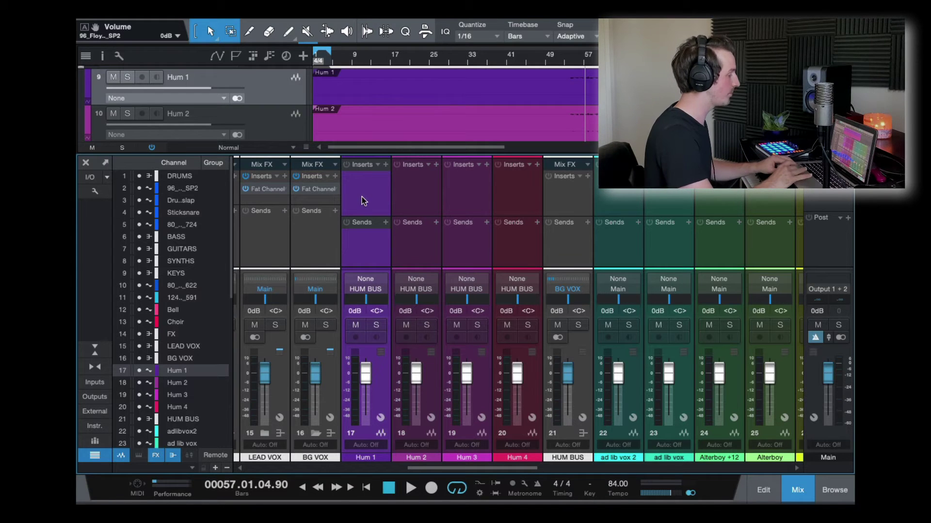
left_click(414, 196)
left_click(453, 193)
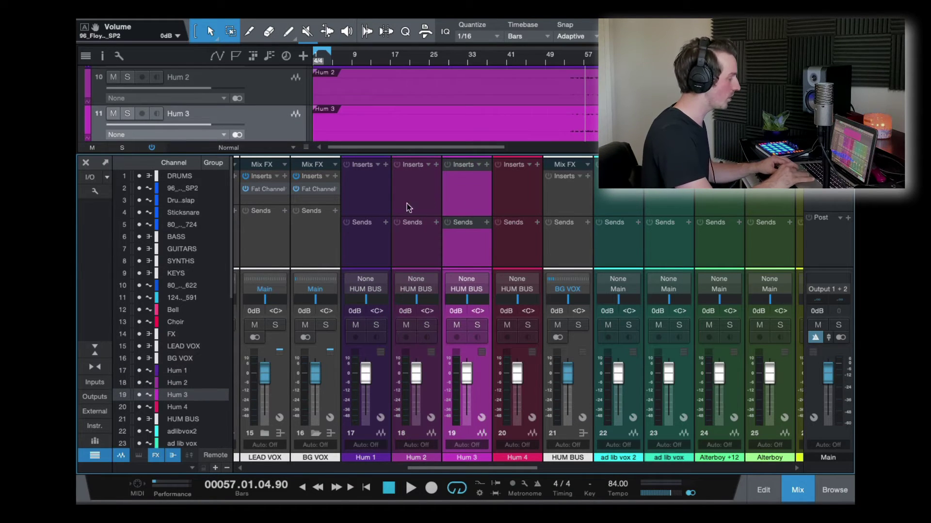
left_click(385, 196)
left_click(516, 200)
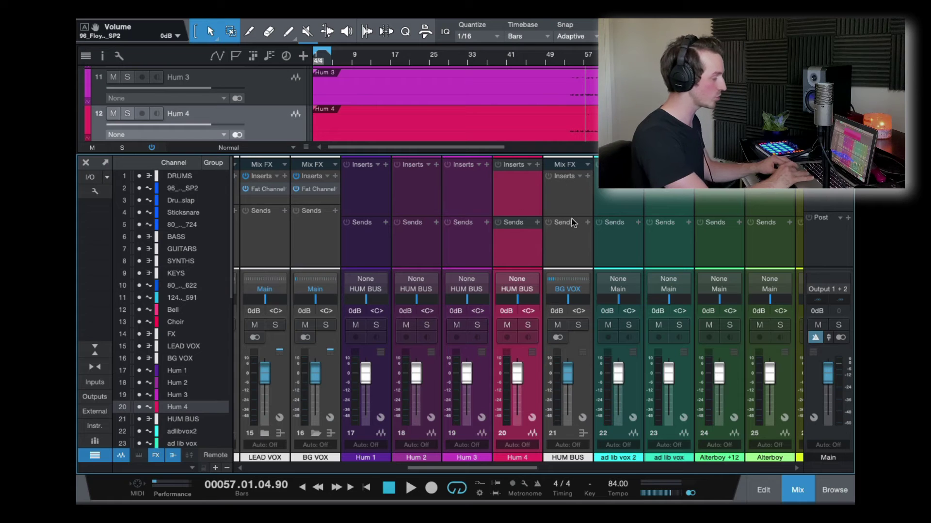
left_click(566, 194)
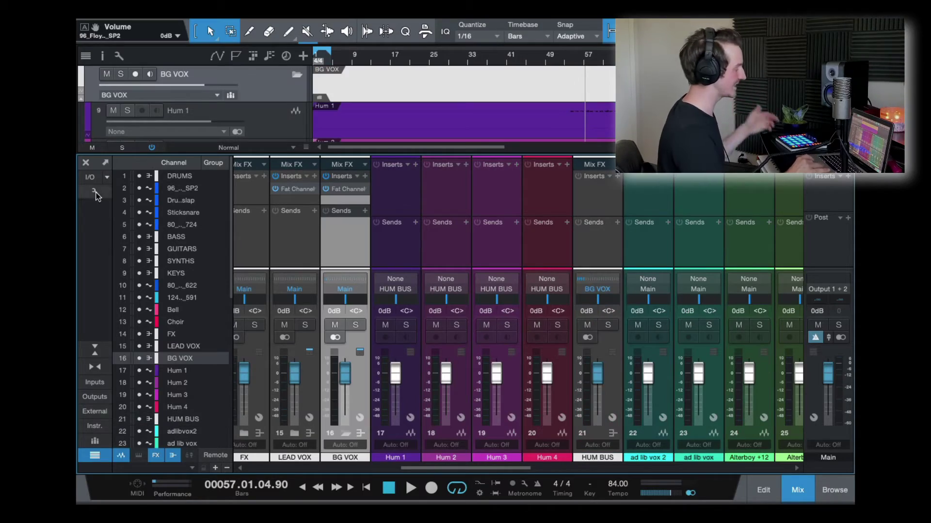
Move doubles comp L and R into the BG VOX folder
key("F3")
scroll(444, 271, "down", 5)
scroll(445, 274, "down", 4)
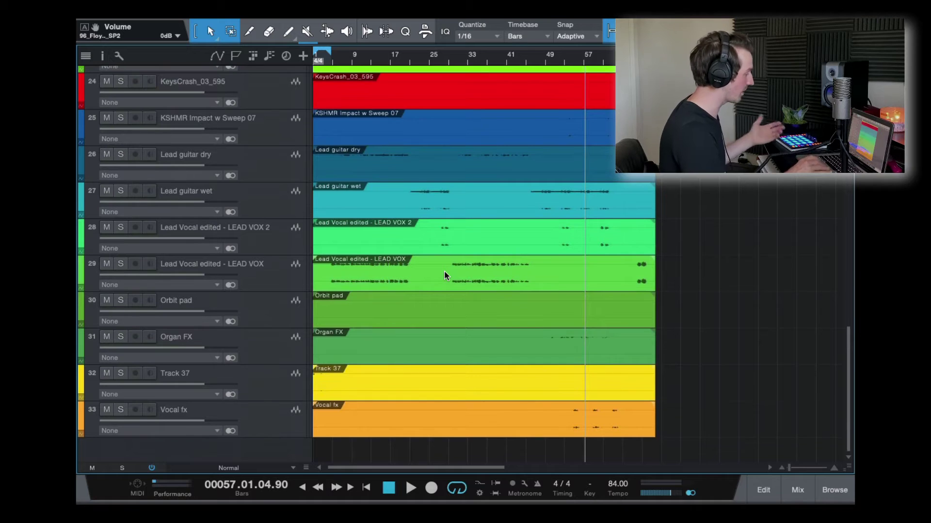
scroll(445, 274, "up", 9)
scroll(446, 275, "up", 3)
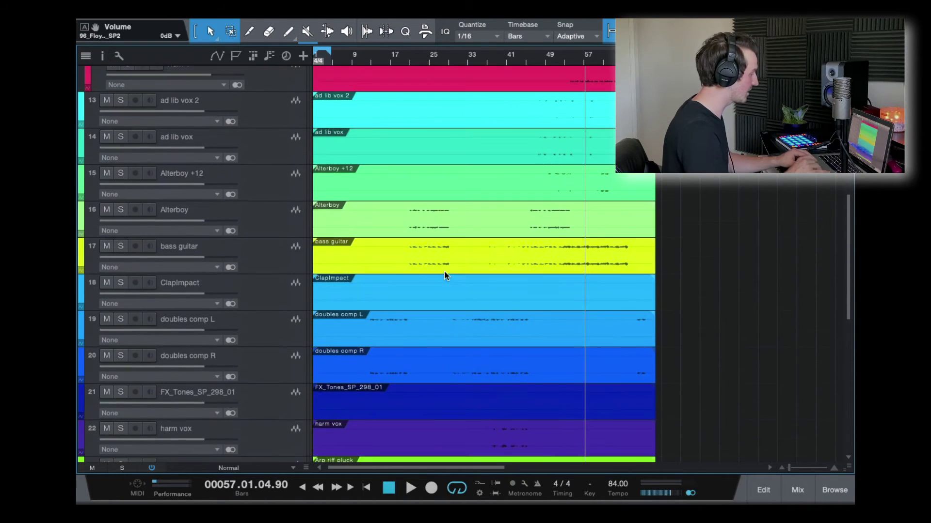
left_click(306, 324)
left_click(286, 378, "shift")
scroll(421, 388, "up", 2)
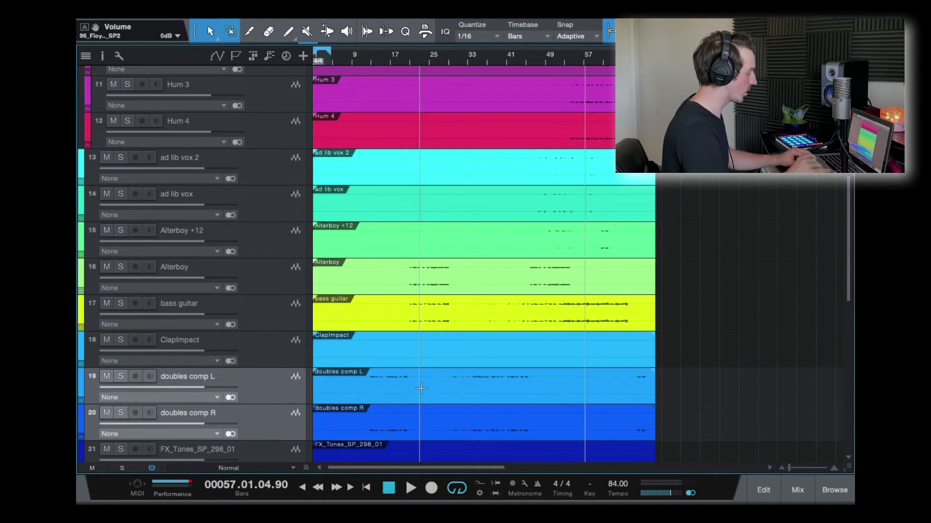
left_click_drag(269, 386, 273, 162)
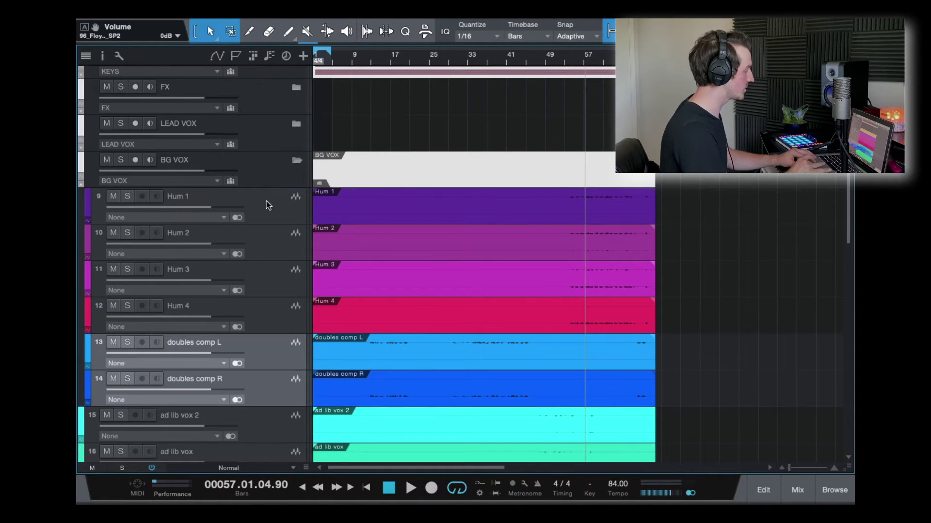
left_click(266, 177)
Inspect the Hum 1, HUM BUS and BG VOX channels in the mixer to verify routing
key("F3")
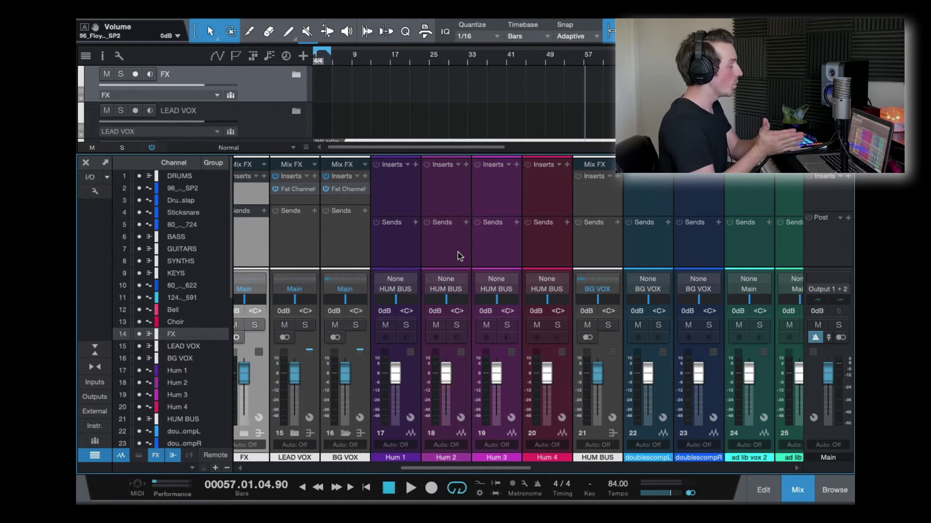
scroll(368, 261, "left", 1)
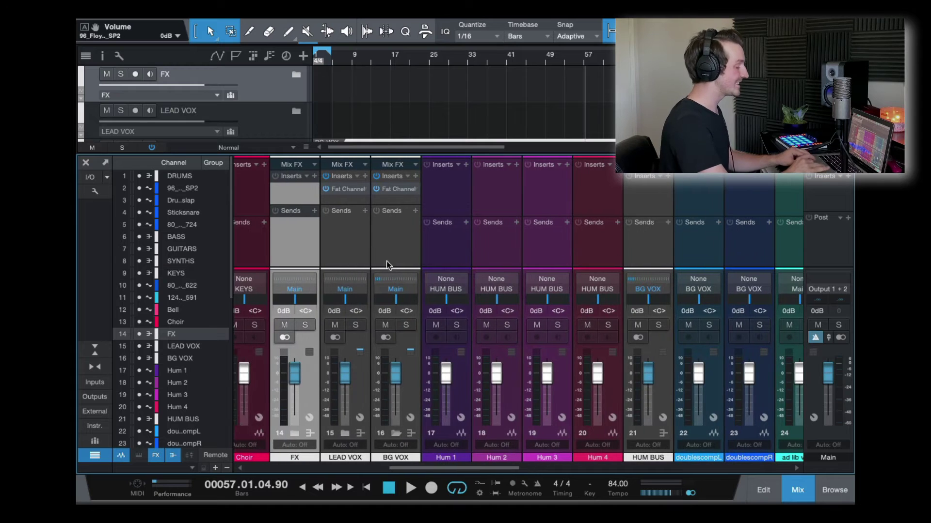
left_click(445, 250)
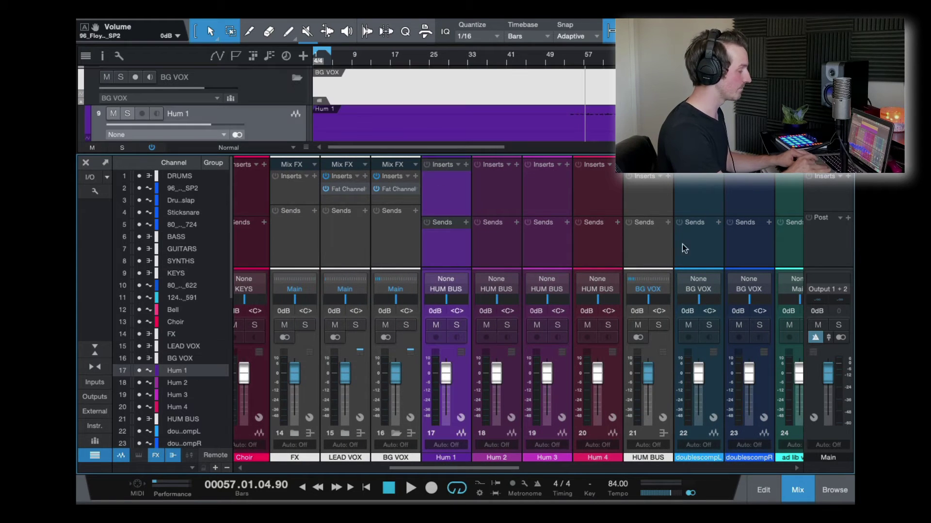
left_click(650, 256)
scroll(634, 262, "right", 1)
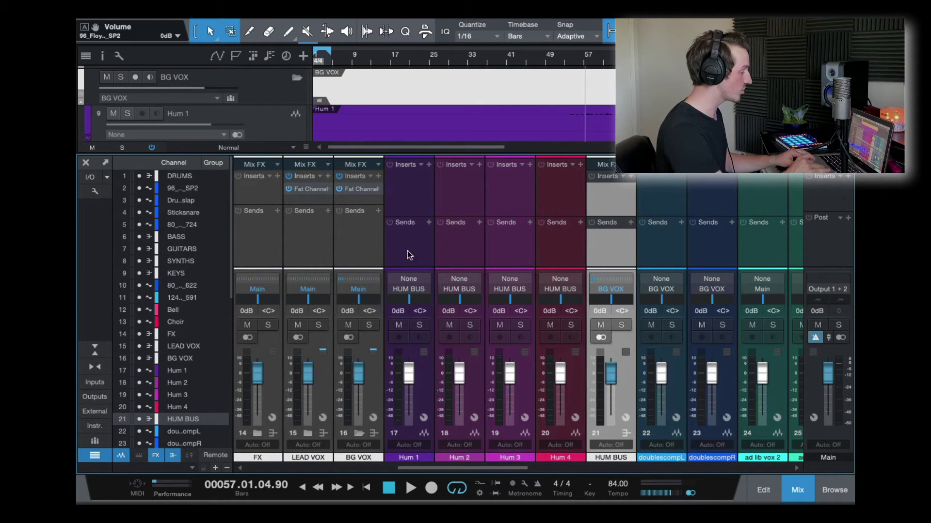
left_click(352, 247)
scroll(502, 270, "right", 2)
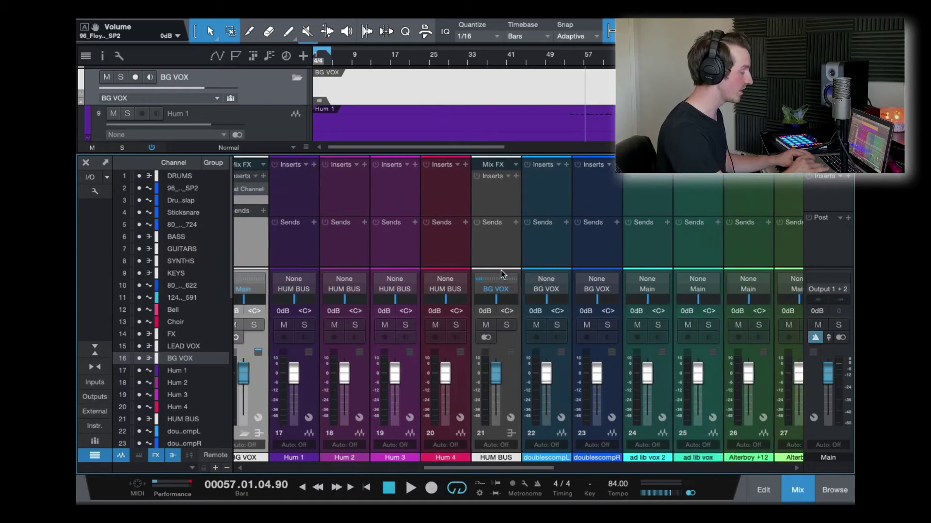